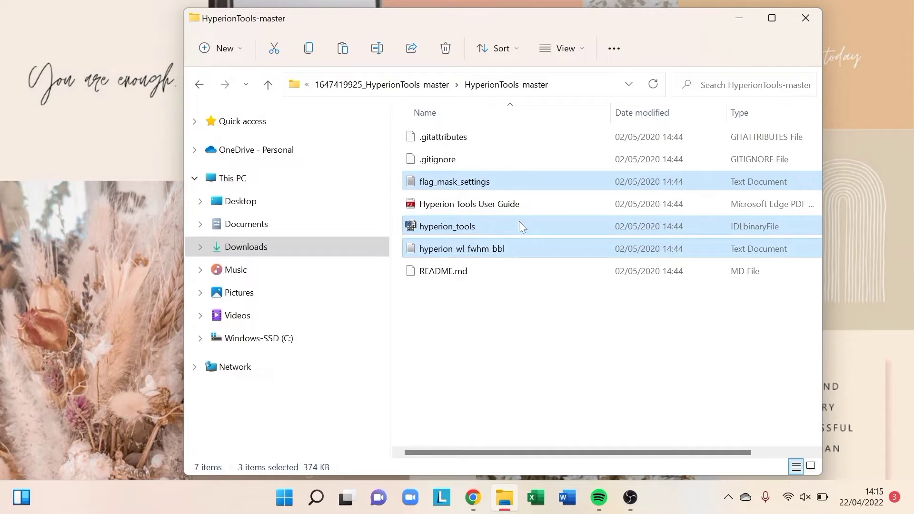
- Copy flag_mask_settings, hyperion_tools and hyperion_wl_fwhm_bbl, and open the folder C:\Program Files\Exelis\ENVI53\extensions
{"action": "right_click", "coordinate": [519, 222]}
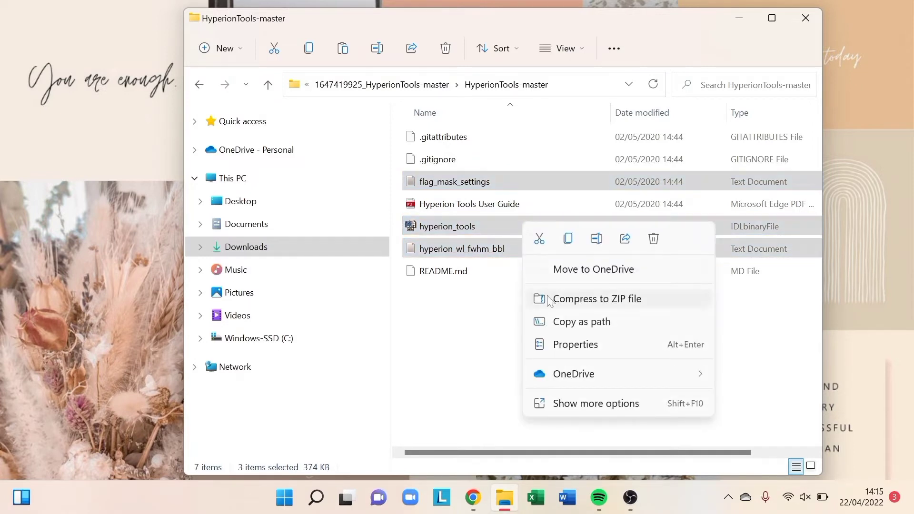
{"action": "left_click", "coordinate": [566, 240]}
{"action": "left_click", "coordinate": [314, 340]}
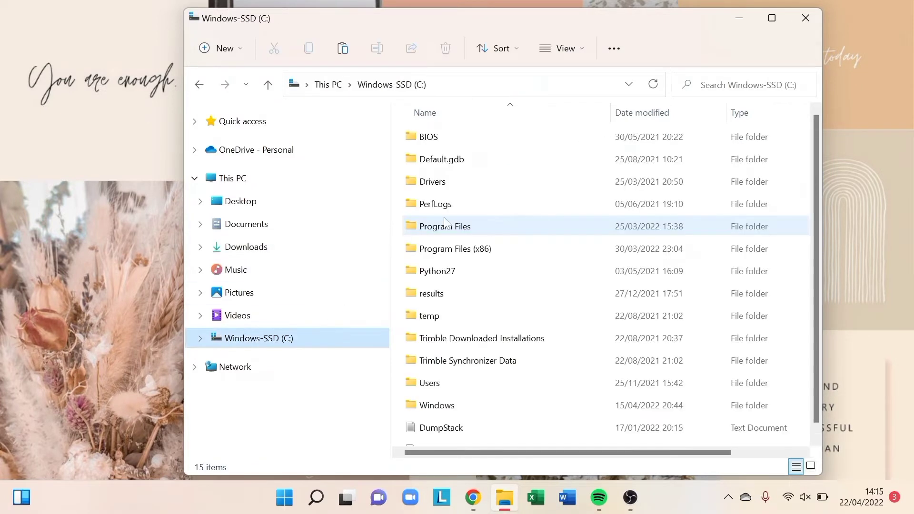
{"action": "double_click", "coordinate": [514, 231]}
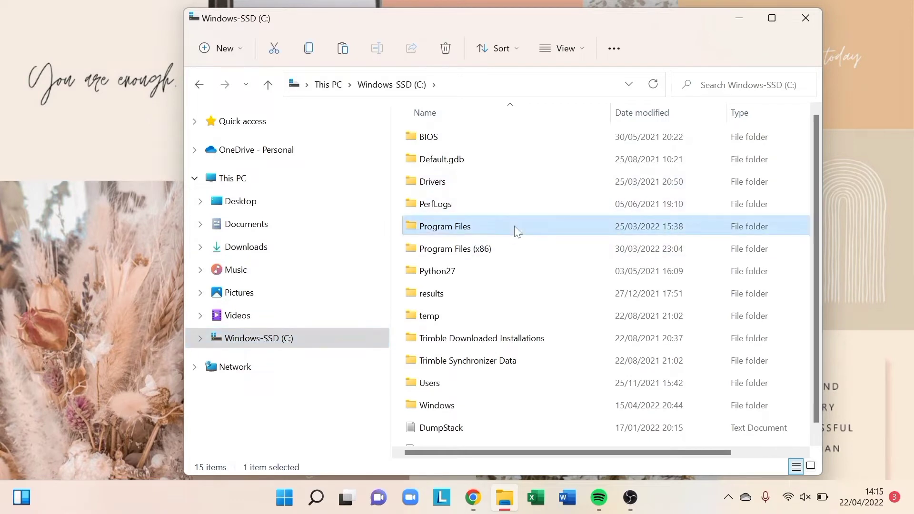
{"action": "double_click", "coordinate": [510, 228]}
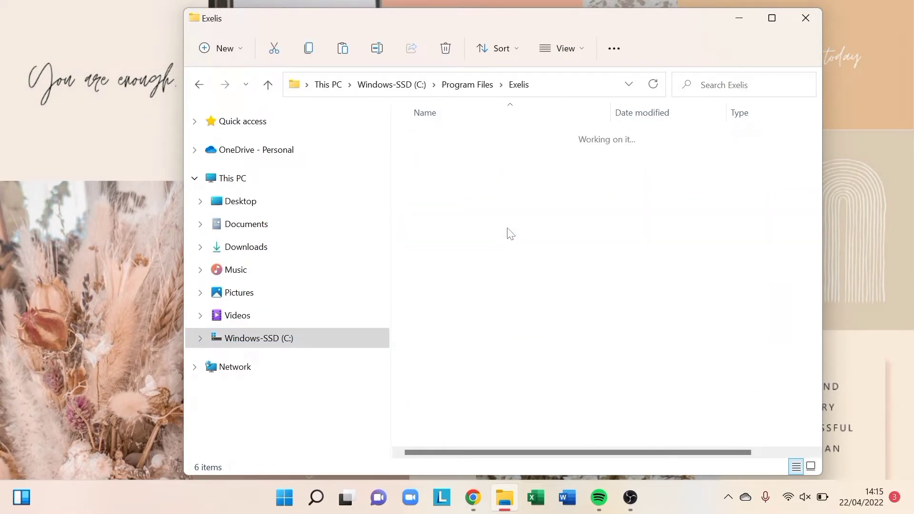
{"action": "double_click", "coordinate": [513, 143]}
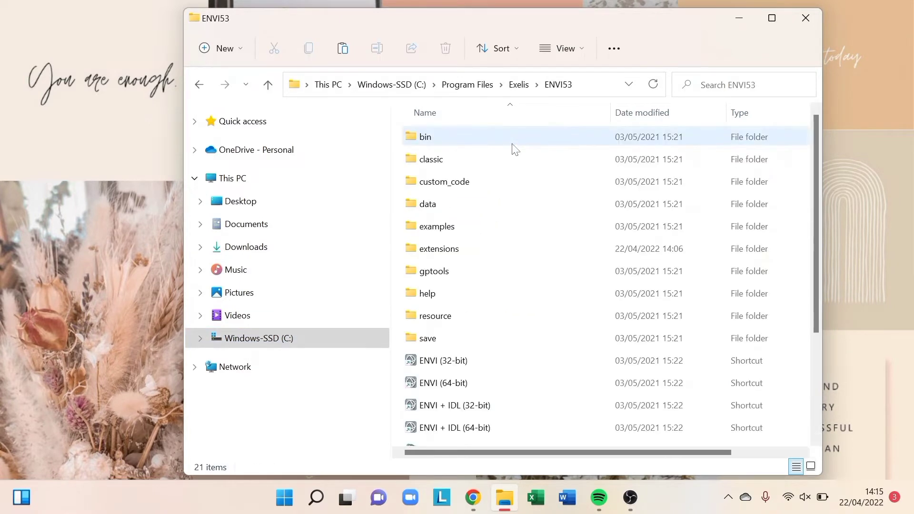
{"action": "double_click", "coordinate": [510, 249]}
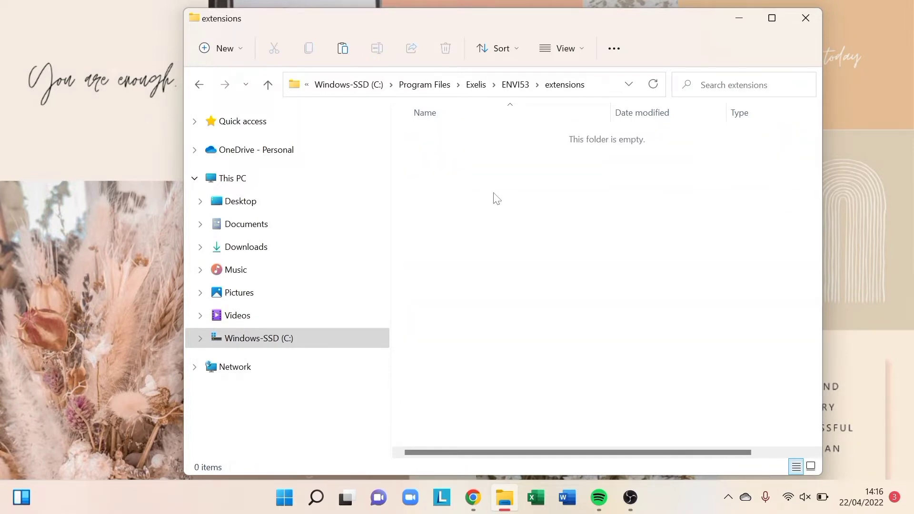
- Paste the three Hyperion Tools files into the extensions folder with administrator permission and minimize the file window
{"action": "key", "text": "ctrl+v"}
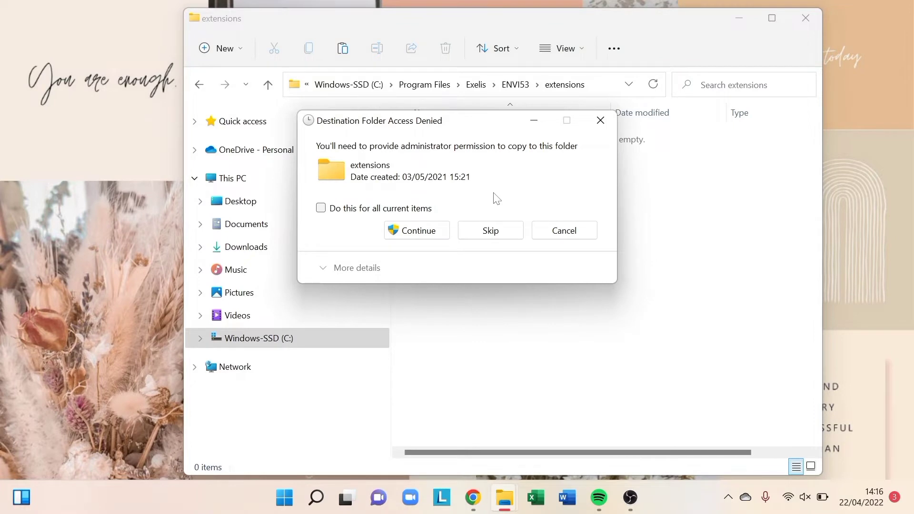
{"action": "left_click", "coordinate": [409, 230]}
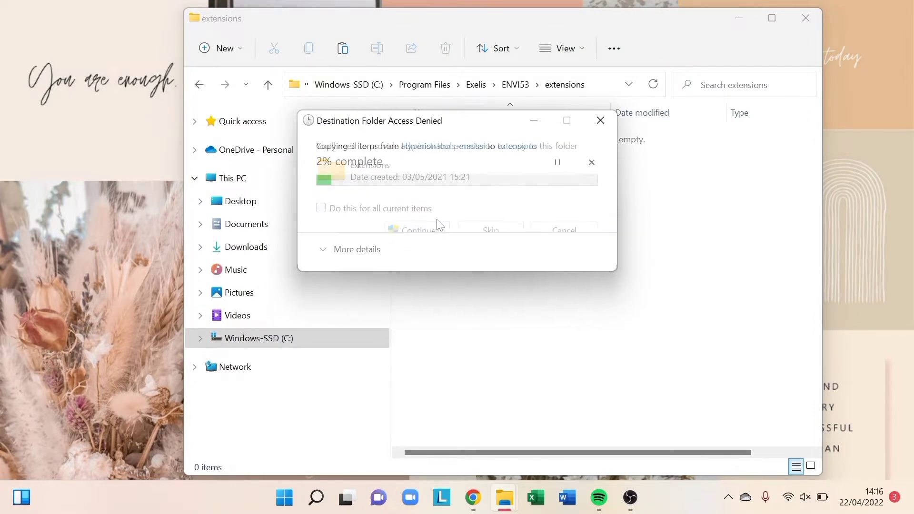
{"action": "left_click", "coordinate": [431, 225]}
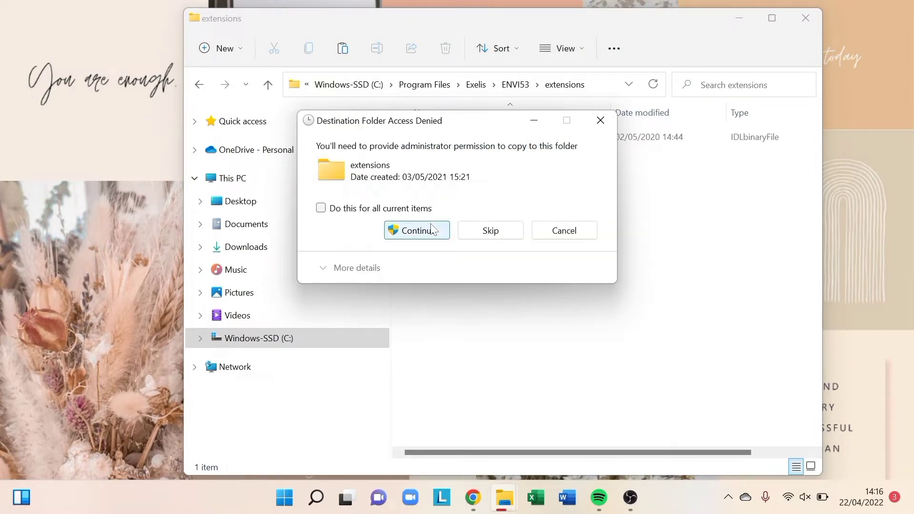
{"action": "left_click", "coordinate": [431, 230]}
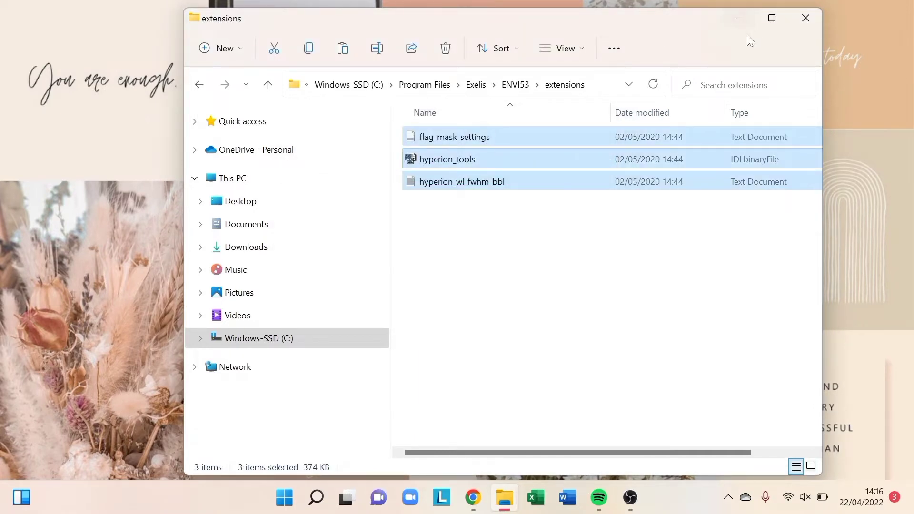
{"action": "left_click", "coordinate": [745, 15]}
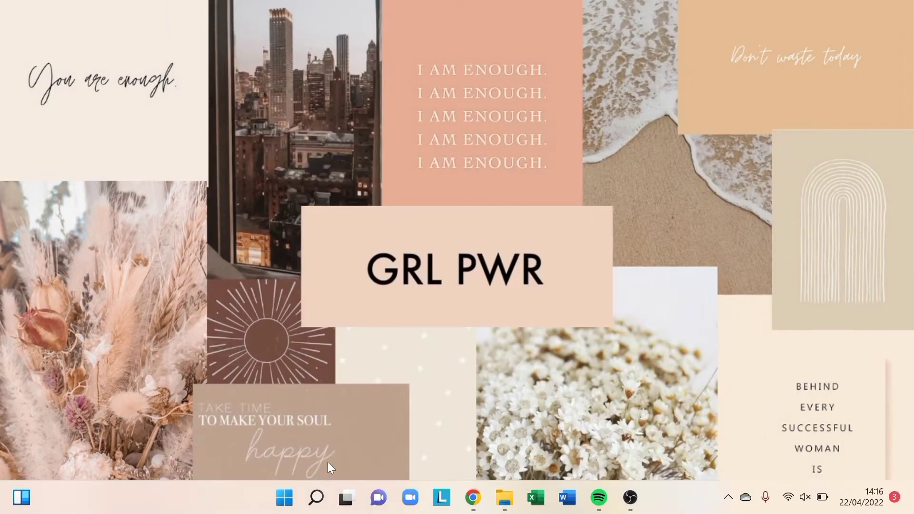
- Launch ENVI and open the hyperion_tools extension from its toolbox
{"action": "left_click", "coordinate": [316, 497]}
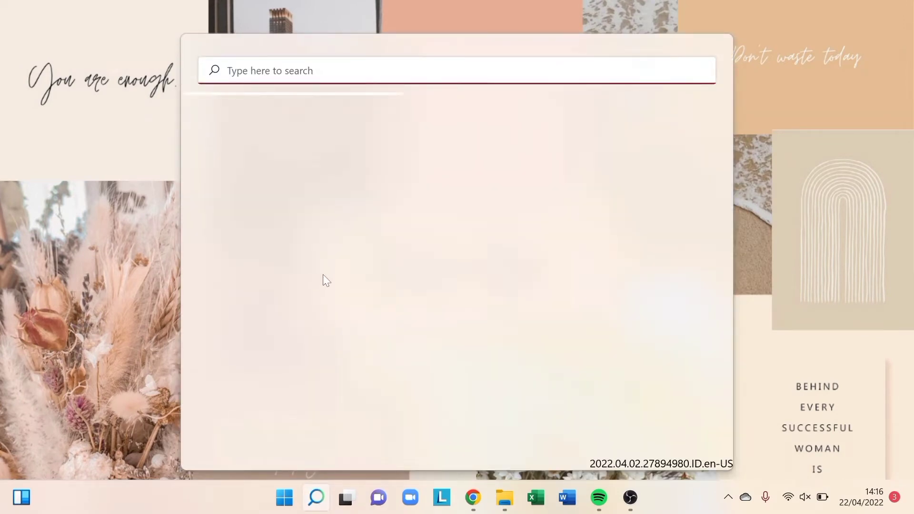
{"action": "left_click", "coordinate": [333, 324]}
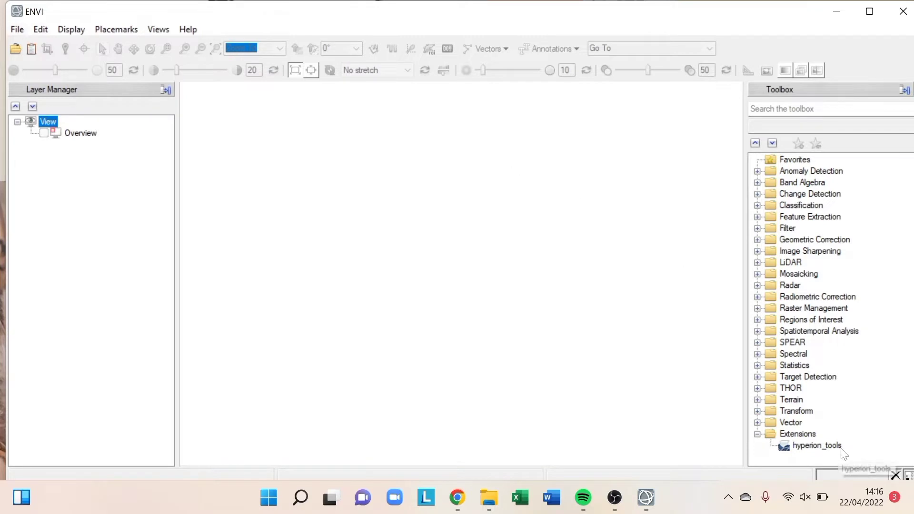
{"action": "left_click", "coordinate": [832, 446]}
{"action": "double_click", "coordinate": [827, 442]}
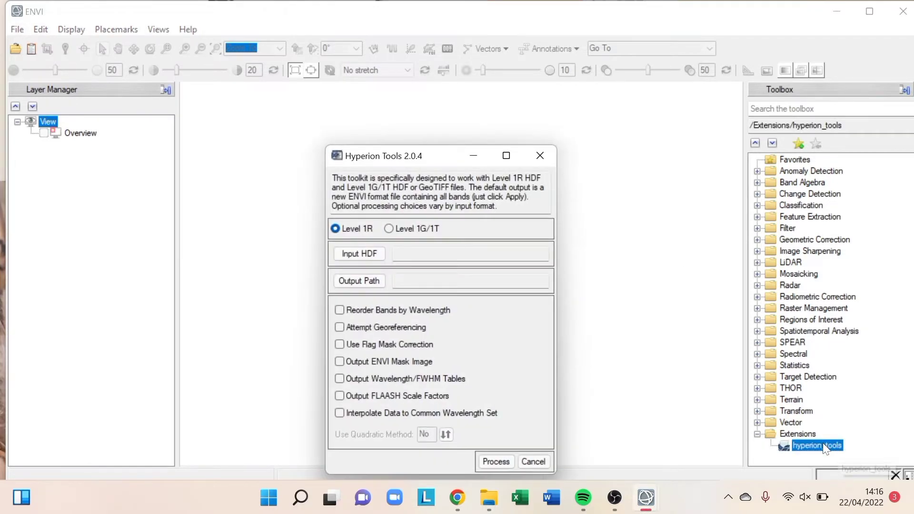
{"action": "left_click", "coordinate": [366, 255]}
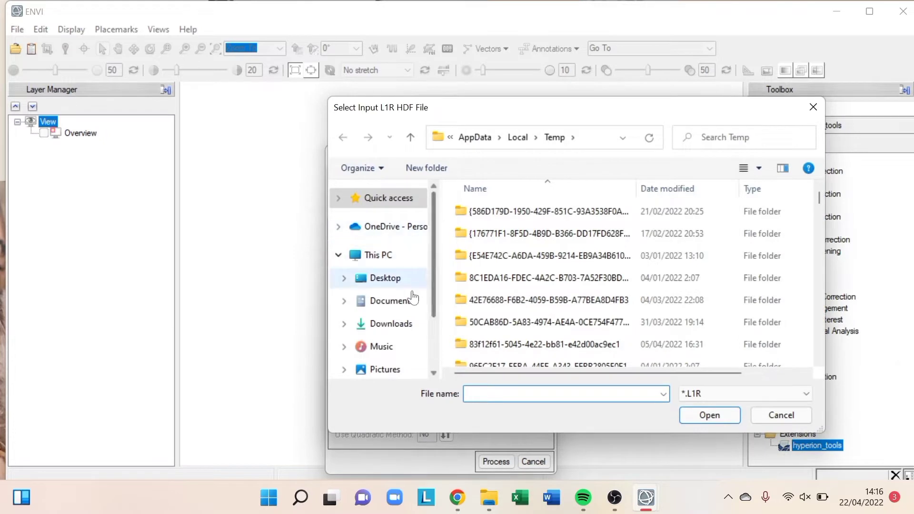
{"action": "left_click", "coordinate": [396, 324]}
{"action": "double_click", "coordinate": [511, 260]}
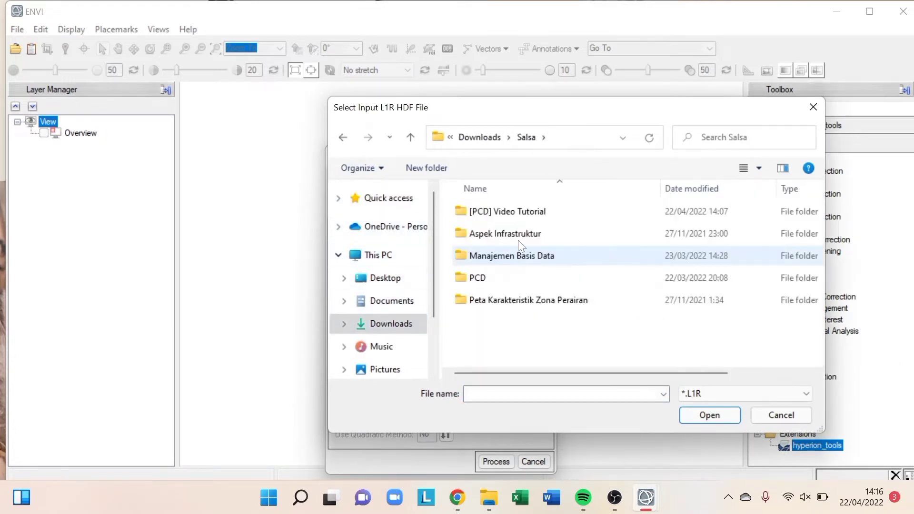
{"action": "double_click", "coordinate": [525, 214]}
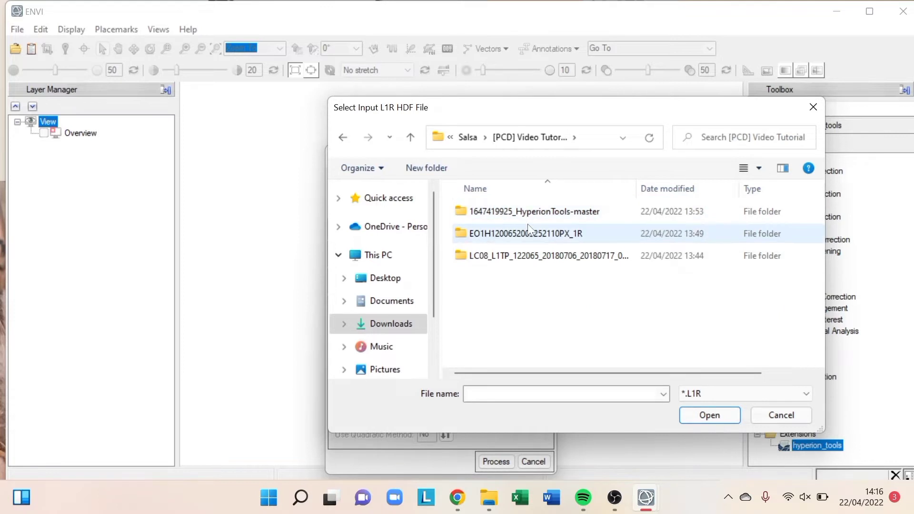
{"action": "double_click", "coordinate": [528, 233]}
{"action": "double_click", "coordinate": [545, 219]}
{"action": "left_click", "coordinate": [544, 218]}
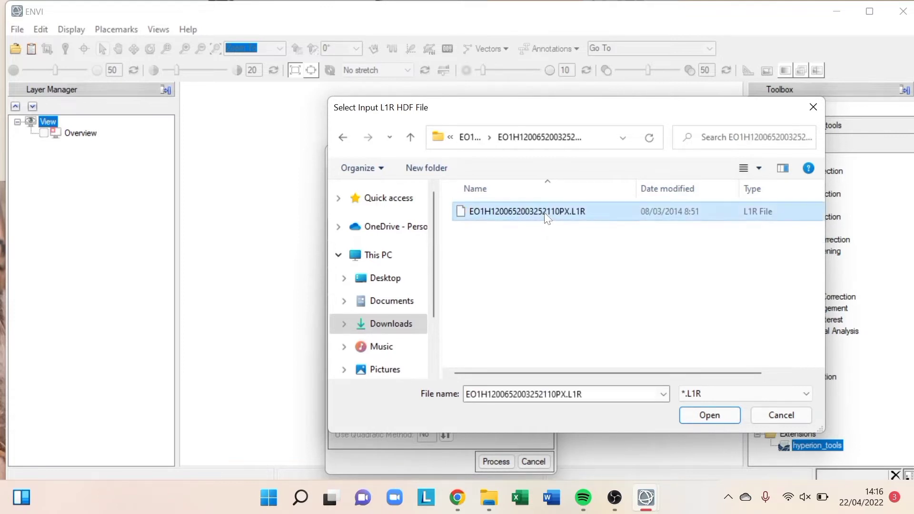
{"action": "left_click", "coordinate": [711, 413]}
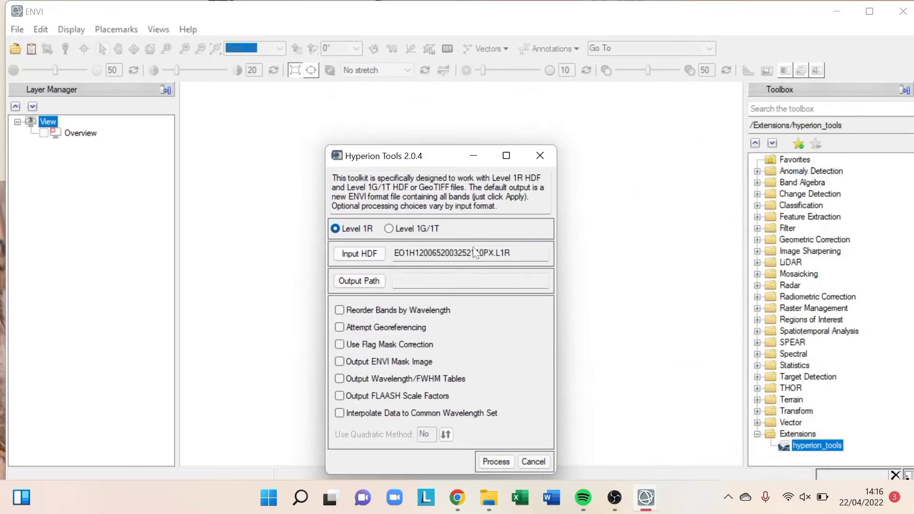
- Set the Hyperion Tools output path to the [PCD] Video Tutorial folder
{"action": "left_click", "coordinate": [367, 279]}
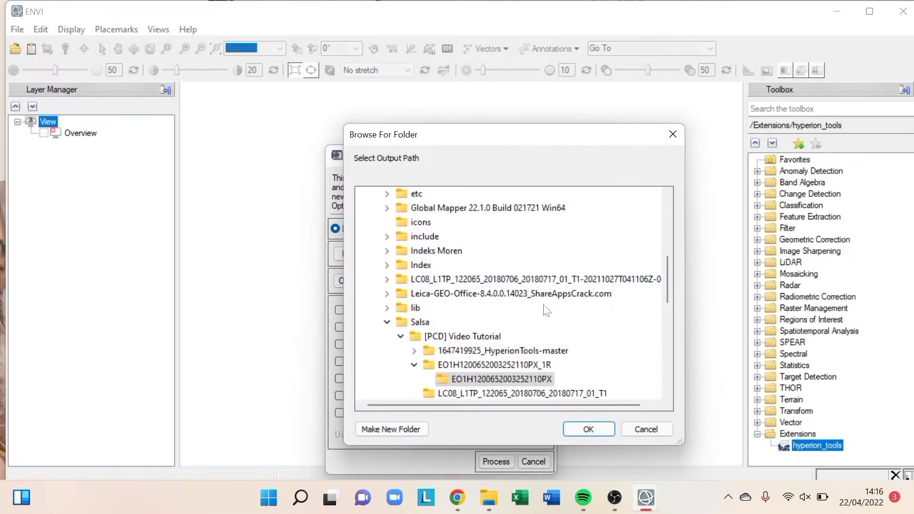
{"action": "left_click", "coordinate": [479, 342]}
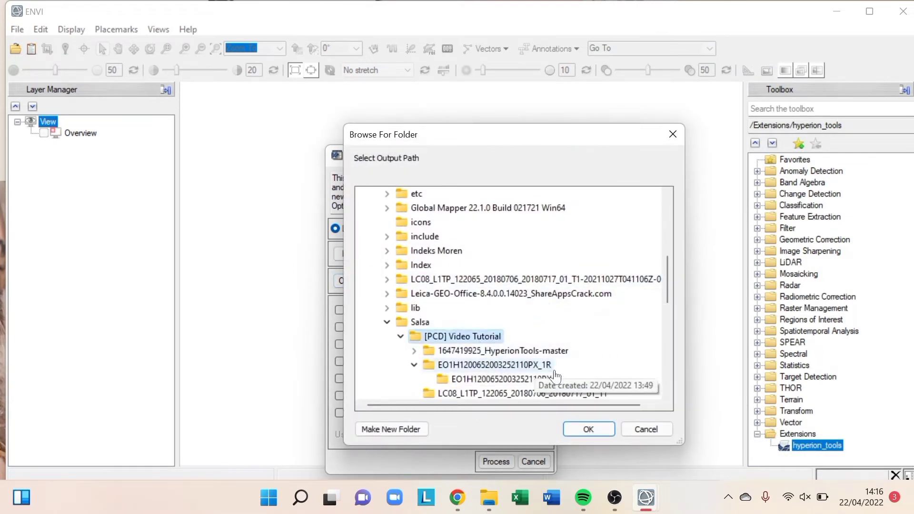
{"action": "left_click", "coordinate": [571, 424]}
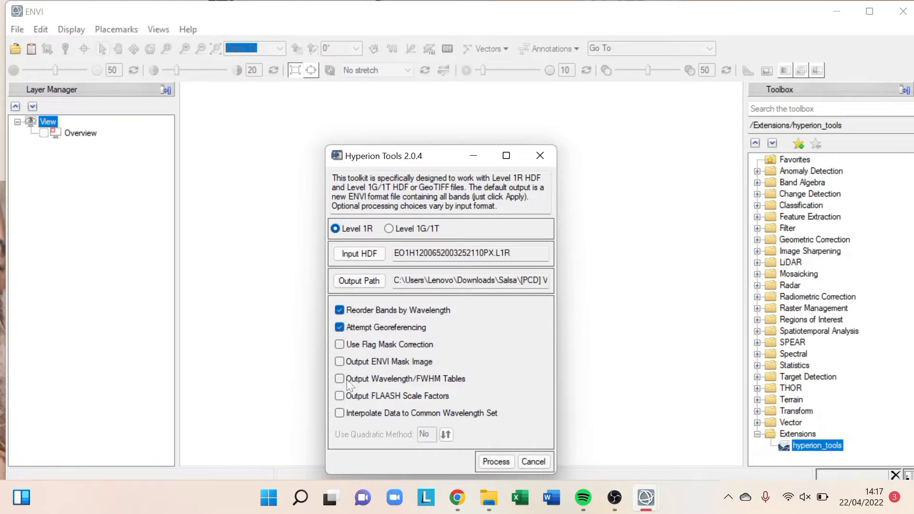
- Enable wavelength reordering, georeferencing, wavelength/FWHM tables, FLAASH scale factors and interpolation to a common wavelength set, and process the Hyperion data
{"action": "left_click", "coordinate": [341, 411]}
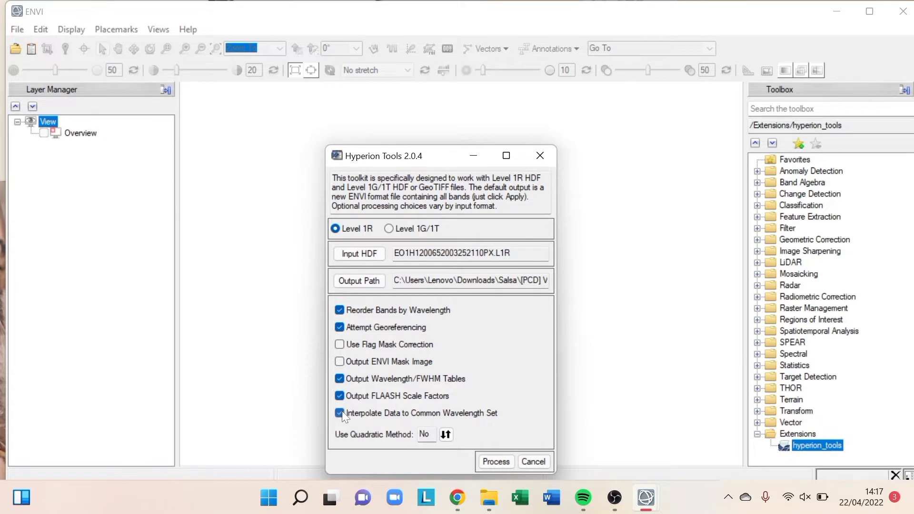
{"action": "left_click", "coordinate": [508, 463]}
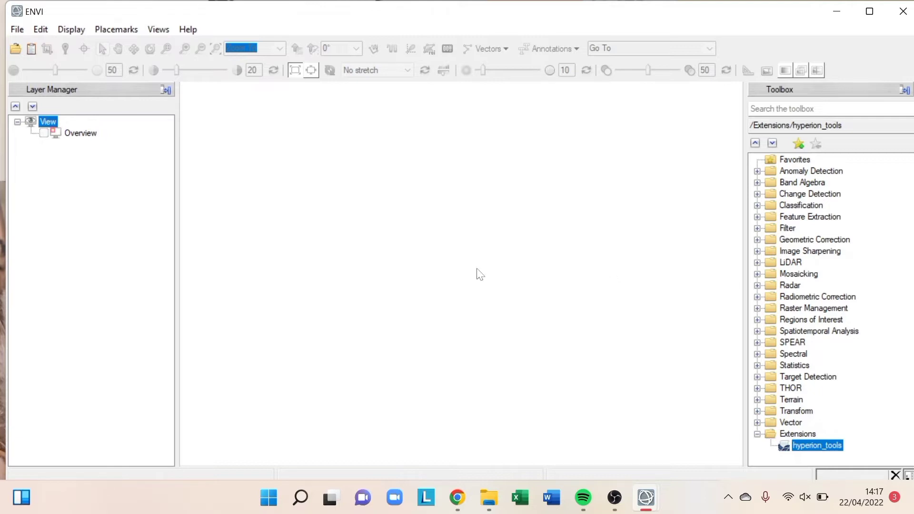
{"action": "left_click", "coordinate": [16, 34]}
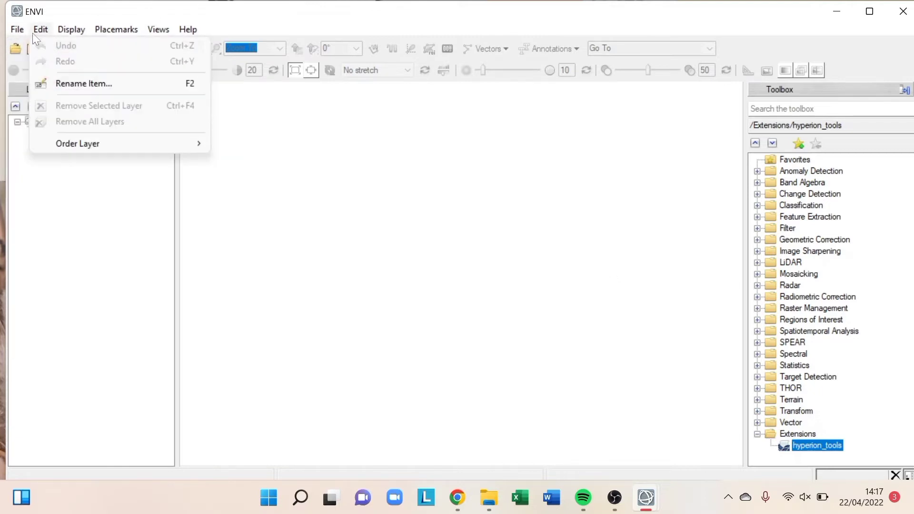
{"action": "left_click", "coordinate": [35, 49]}
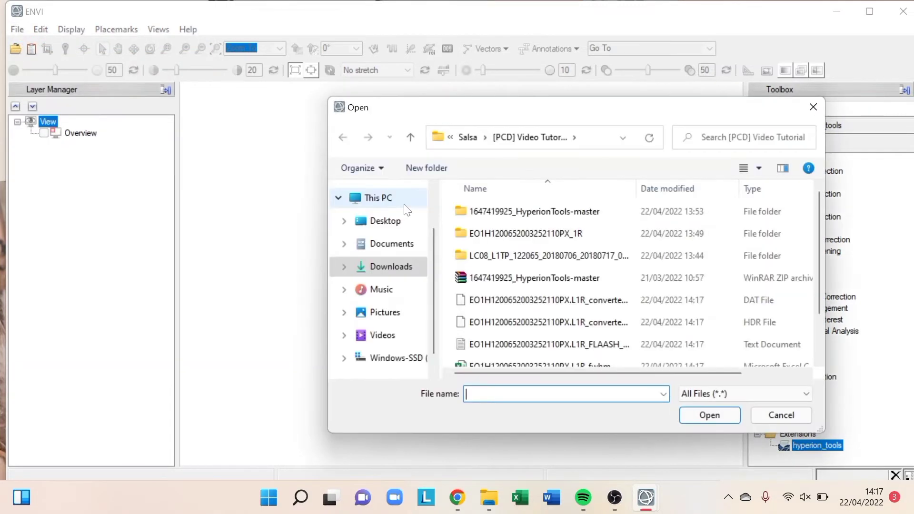
{"action": "left_click", "coordinate": [624, 304]}
{"action": "left_click", "coordinate": [702, 415]}
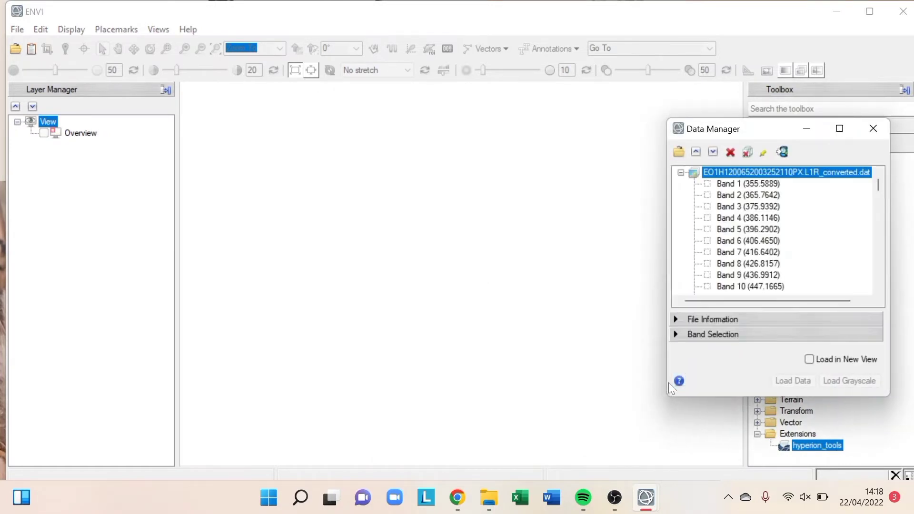
- Display the converted Hyperion image in the view as a colour composite and show its full layer extent
{"action": "right_click", "coordinate": [805, 179]}
{"action": "left_click", "coordinate": [808, 184]}
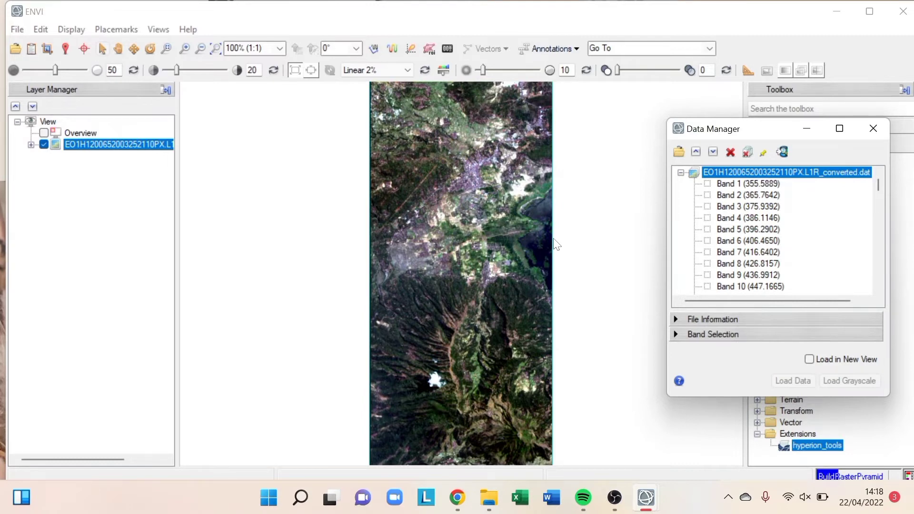
{"action": "left_click", "coordinate": [807, 128]}
{"action": "right_click", "coordinate": [100, 147]}
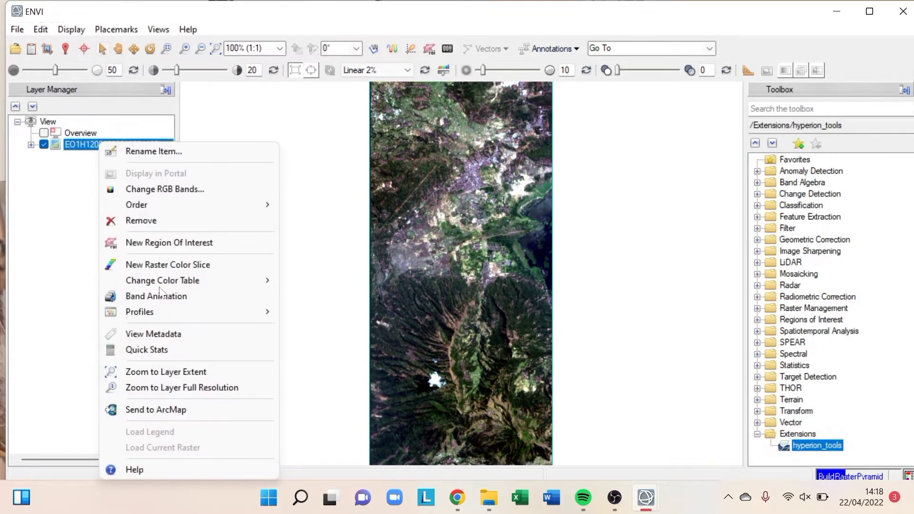
{"action": "left_click", "coordinate": [133, 370]}
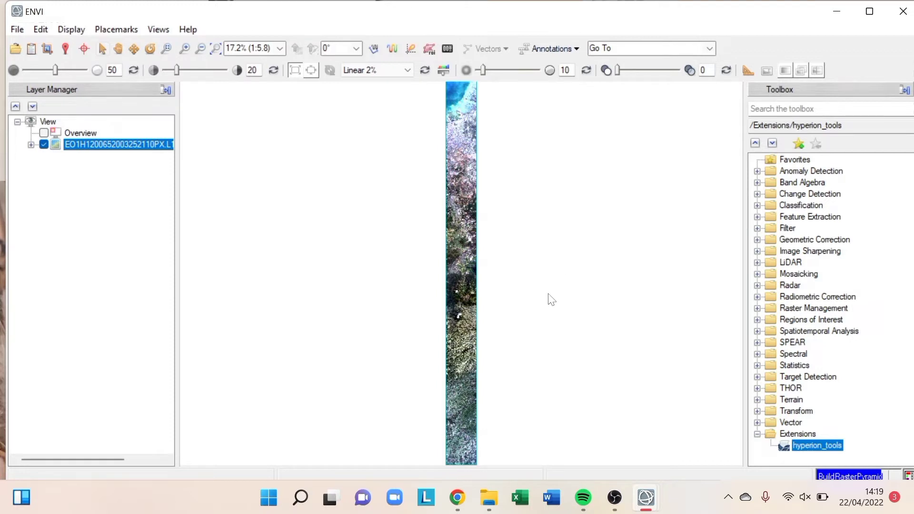
{"action": "left_click", "coordinate": [785, 108]}
{"action": "type", "text": "RESI"}
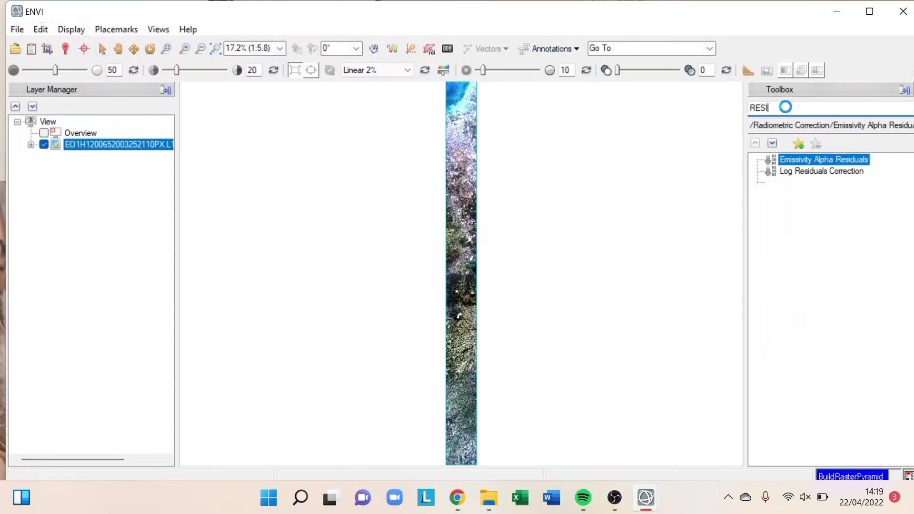
{"action": "double_click", "coordinate": [805, 183]}
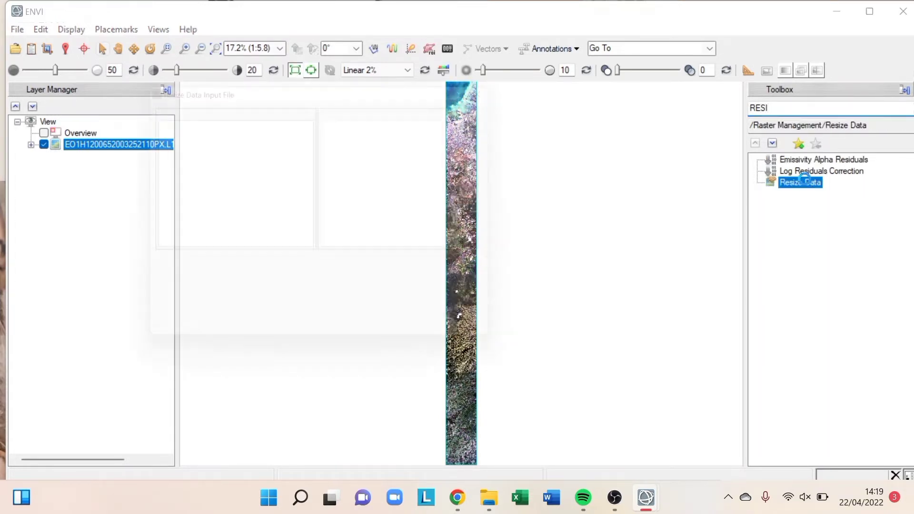
{"action": "left_click", "coordinate": [260, 123]}
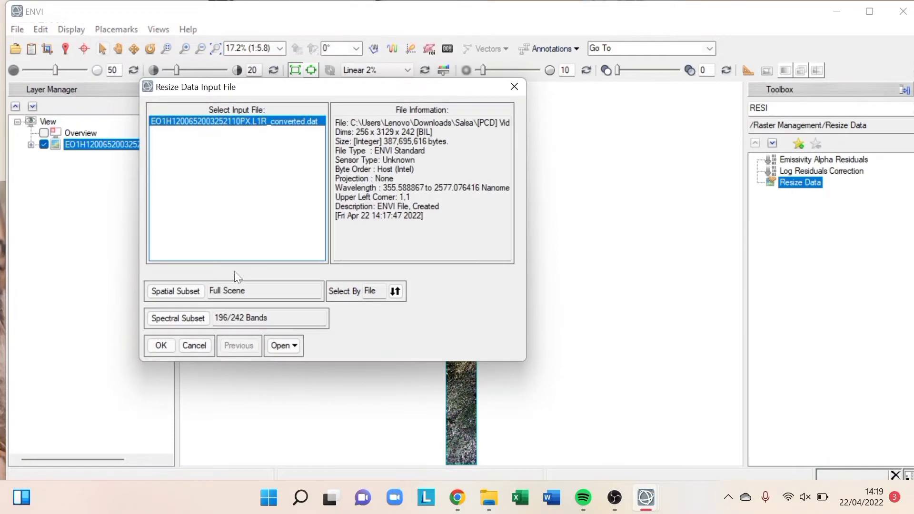
- Define an image-based spatial subset of 256 samples and 412 lines, covering lines 1446 to 1857, and accept the resize input
{"action": "left_click", "coordinate": [180, 290]}
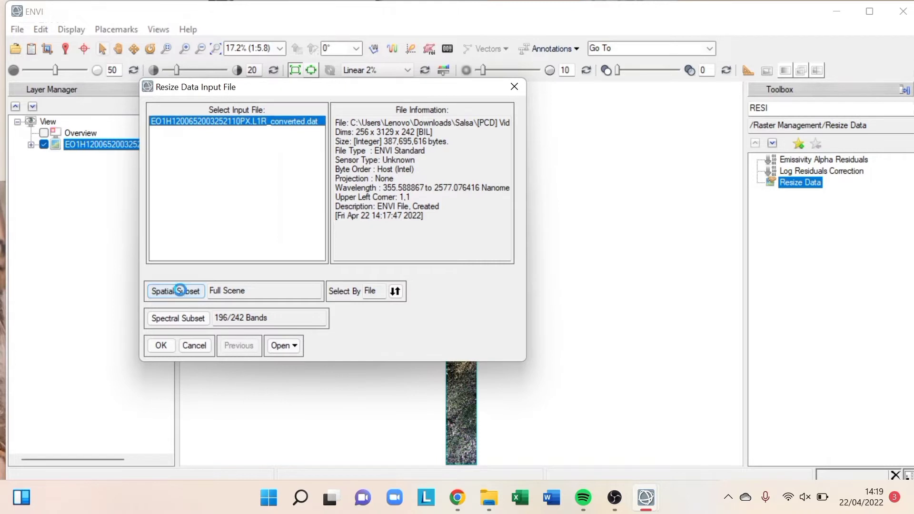
{"action": "left_click", "coordinate": [162, 239]}
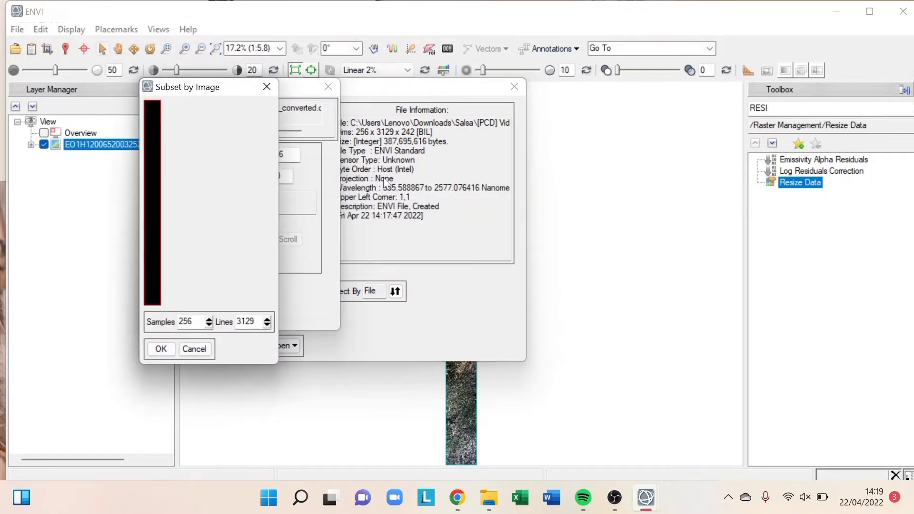
{"action": "left_click_drag", "start_coordinate": [155, 101], "coordinate": [176, 195]}
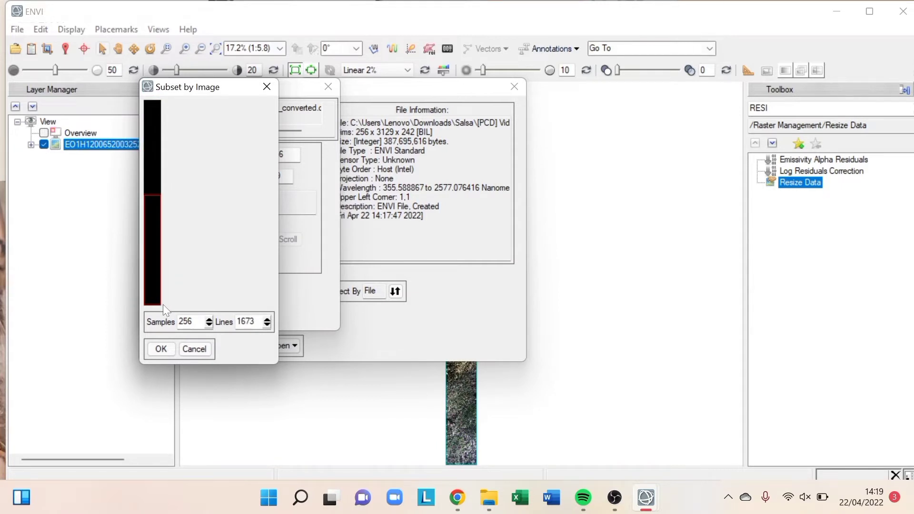
{"action": "left_click_drag", "start_coordinate": [163, 305], "coordinate": [190, 222]}
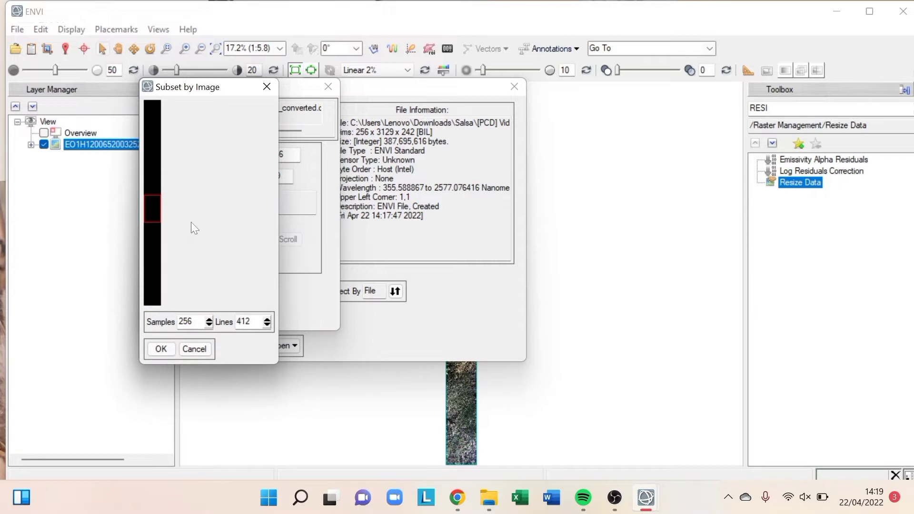
{"action": "left_click", "coordinate": [161, 351]}
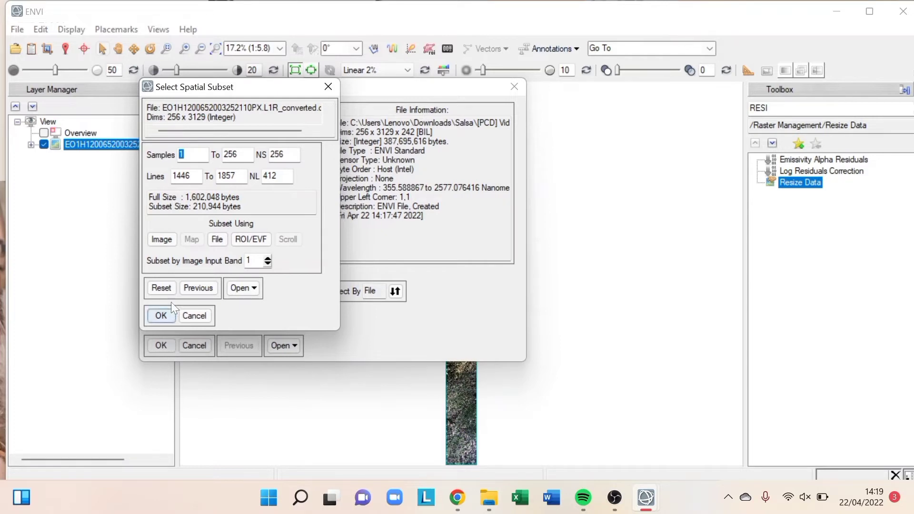
{"action": "left_click", "coordinate": [161, 316]}
{"action": "left_click", "coordinate": [161, 344]}
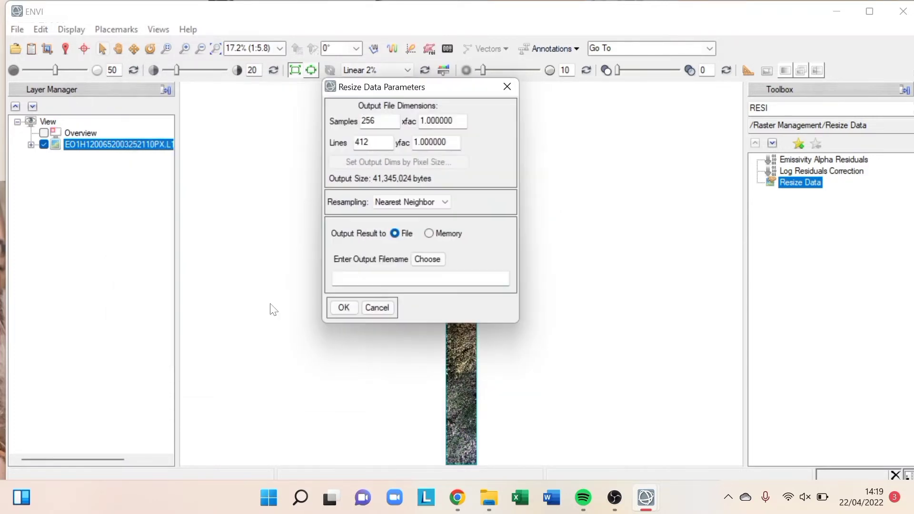
- Set the resize output file to Hasil Resize in the [PCD] Video Tutorial folder and run the resize
{"action": "left_click", "coordinate": [420, 259]}
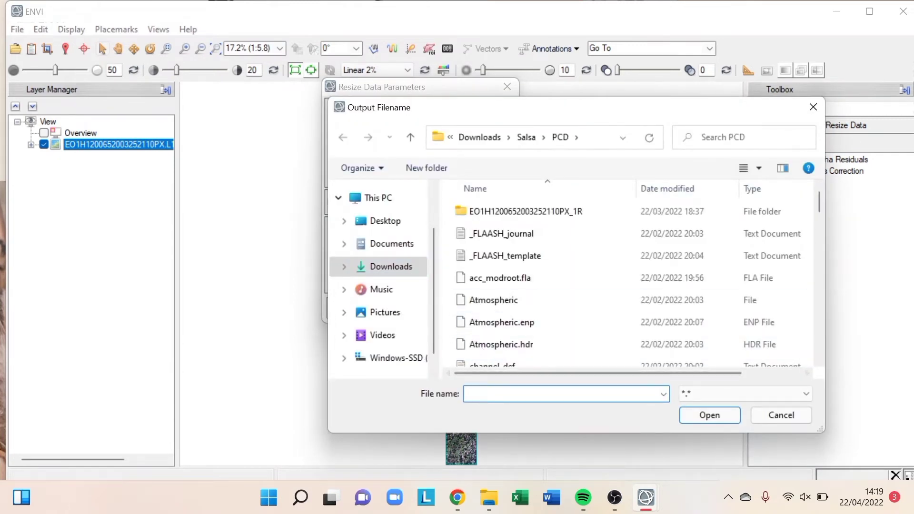
{"action": "left_click", "coordinate": [526, 137]}
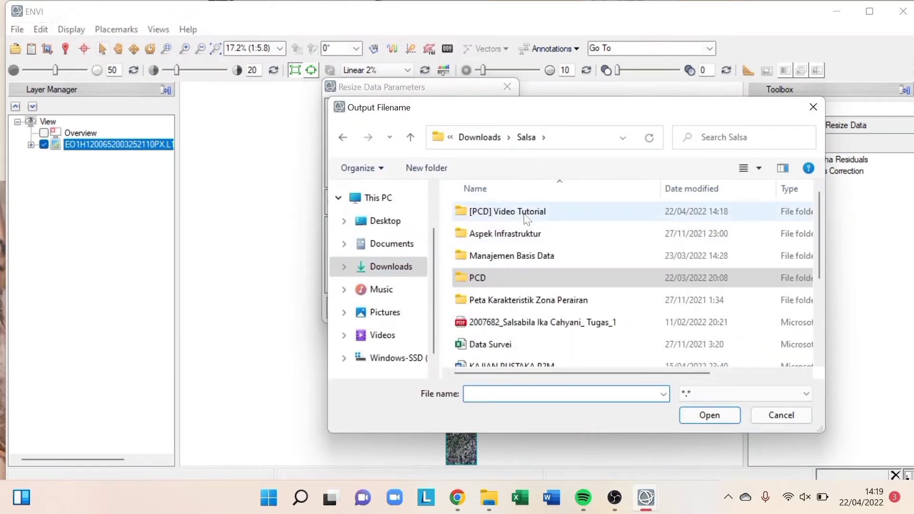
{"action": "double_click", "coordinate": [528, 219]}
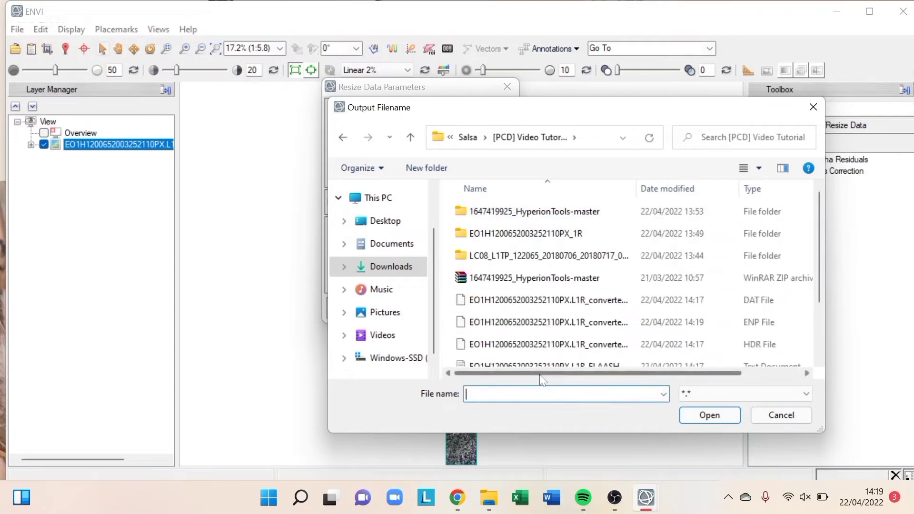
{"action": "type", "text": "H"}
{"action": "key", "text": "Caps_Lock"}
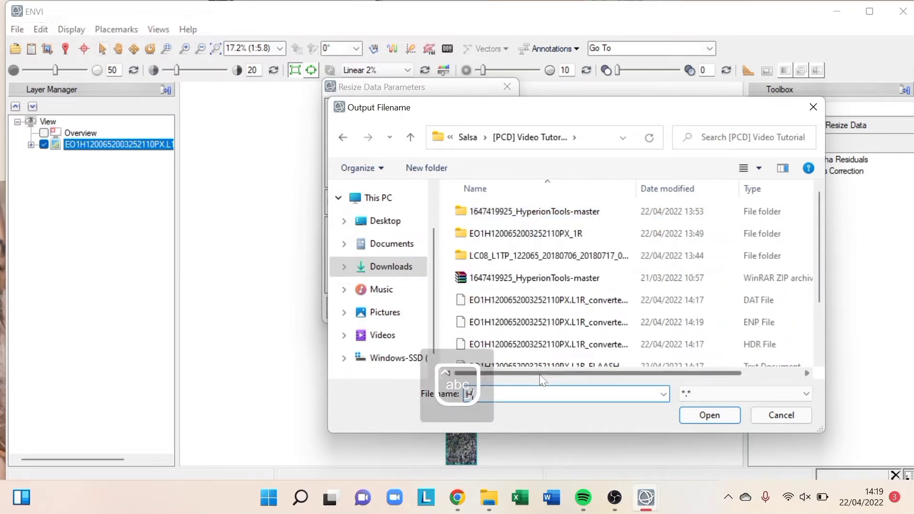
{"action": "type", "text": "asil "}
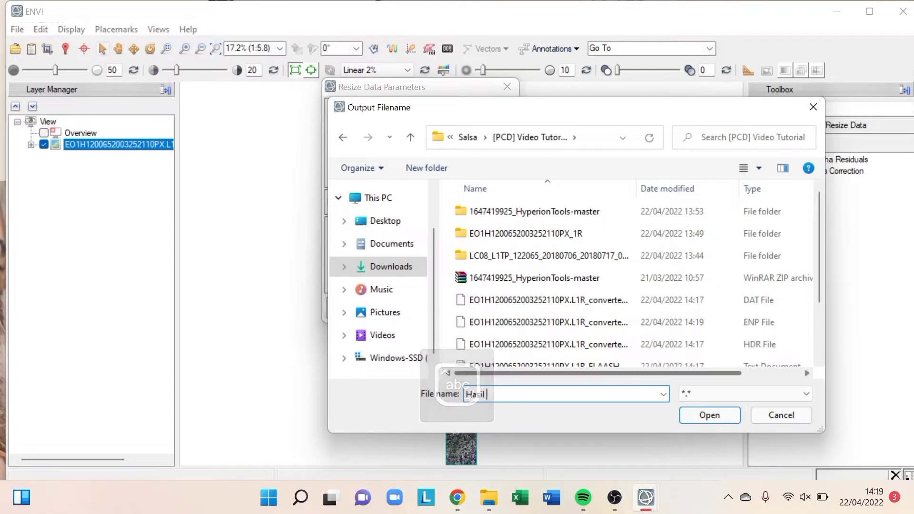
{"action": "type", "text": "Resize"}
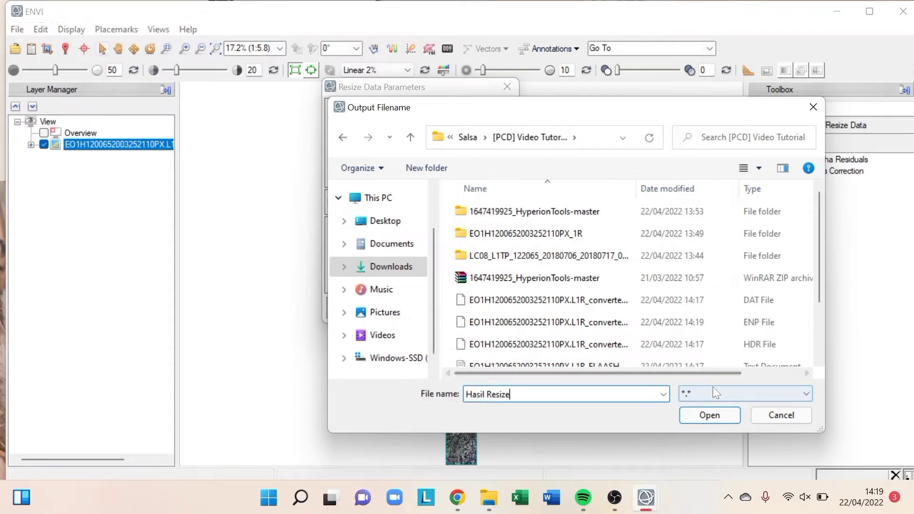
{"action": "left_click", "coordinate": [715, 419]}
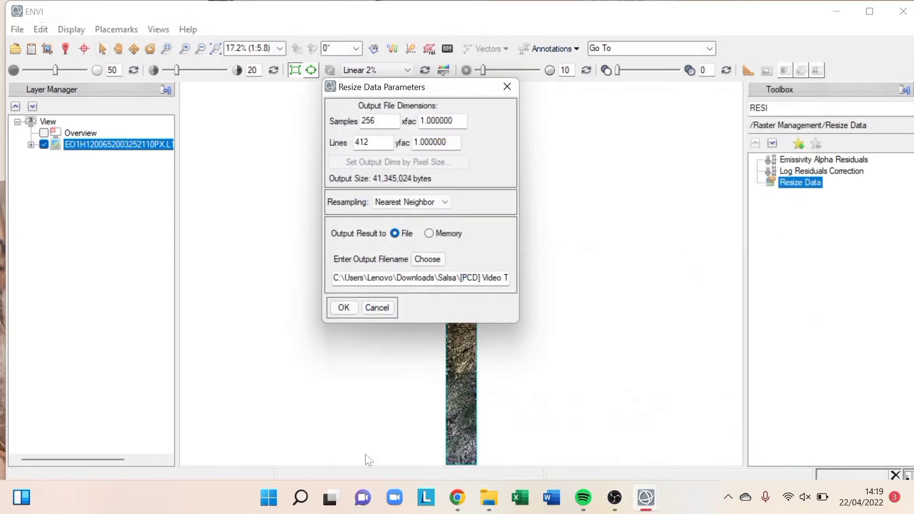
{"action": "left_click", "coordinate": [344, 308]}
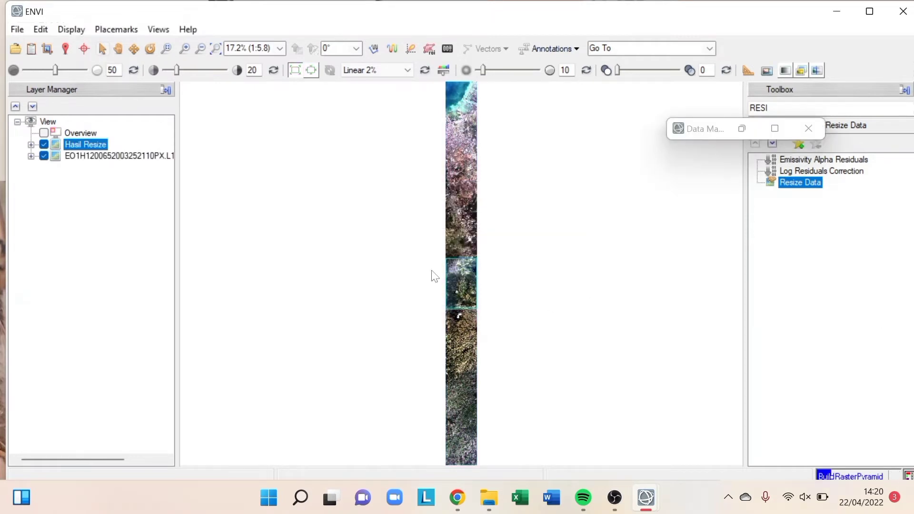
- Hide the original converted Hyperion layer and zoom to the extent of the Hasil Resize layer
{"action": "left_click", "coordinate": [45, 156]}
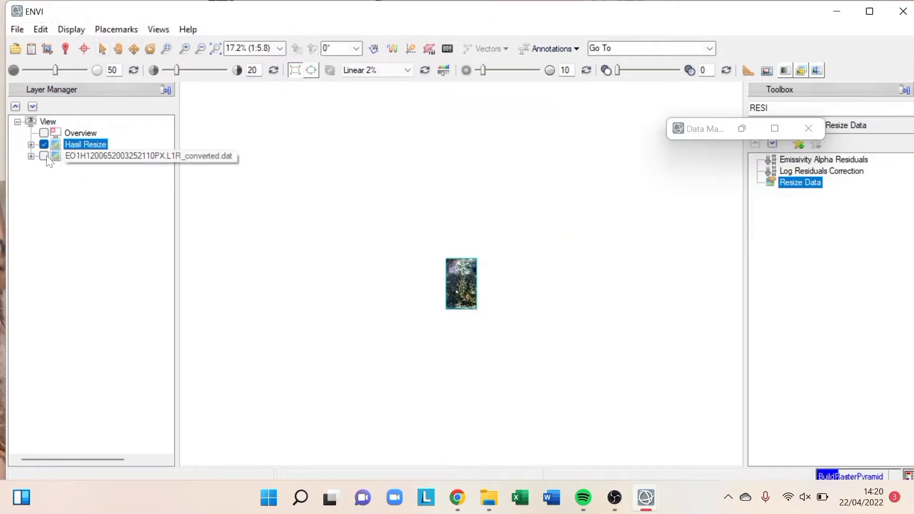
{"action": "right_click", "coordinate": [81, 143]}
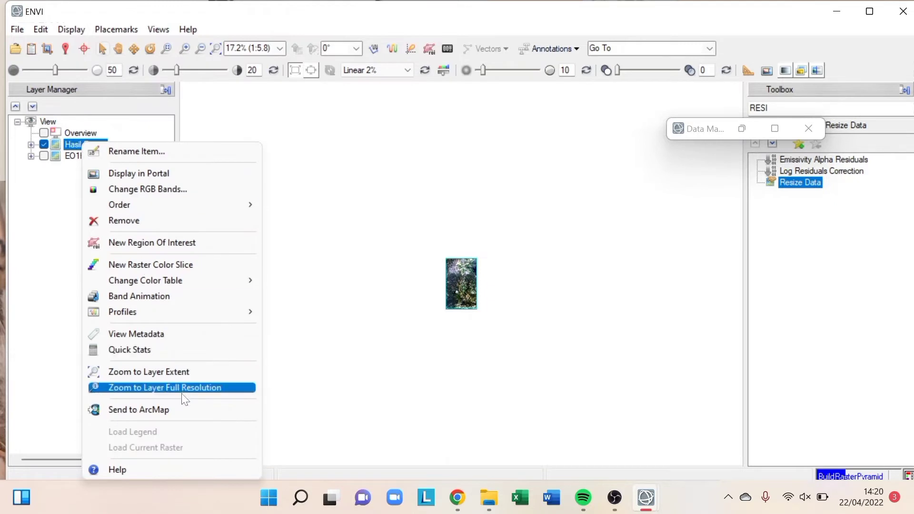
{"action": "left_click", "coordinate": [176, 372]}
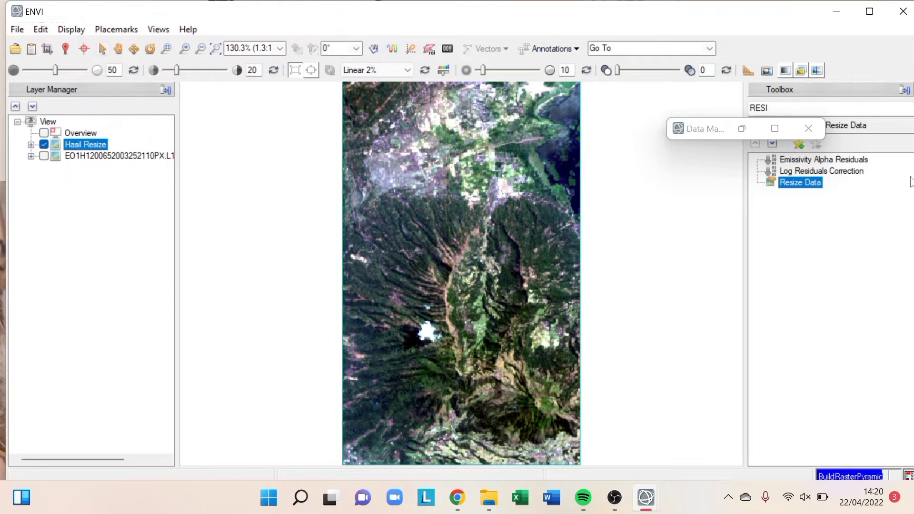
- Search the toolbox for "pca", open Forward PCA Rotation New Statistics and Rotate, and choose Hasil Resize as the input file
{"action": "double_click", "coordinate": [755, 107]}
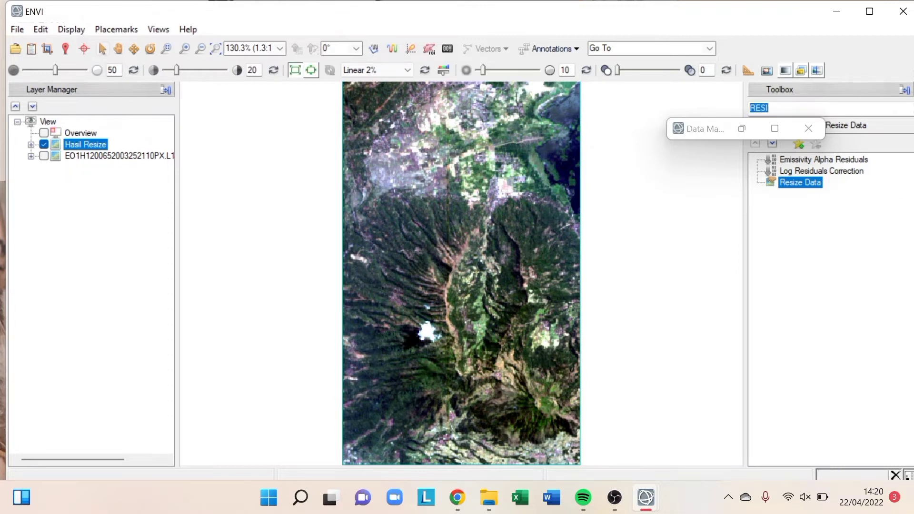
{"action": "type", "text": "pc"}
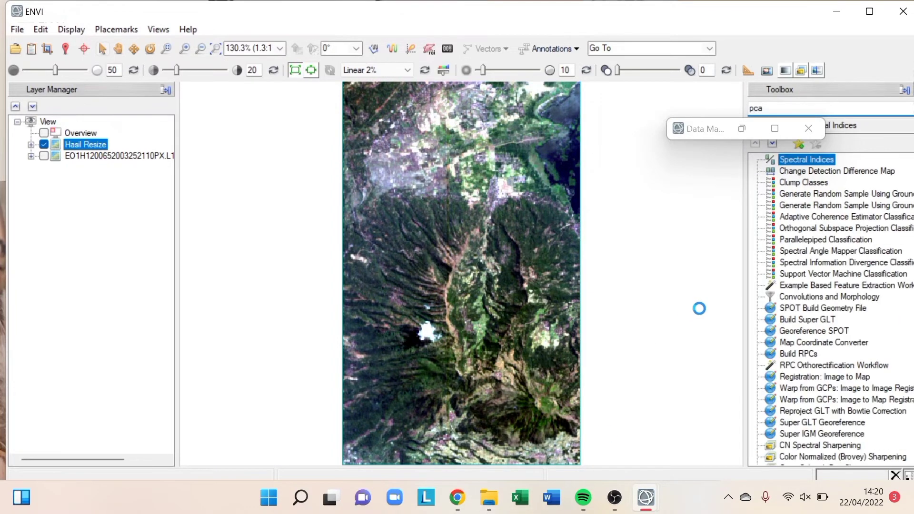
{"action": "type", "text": "a"}
{"action": "double_click", "coordinate": [865, 172]}
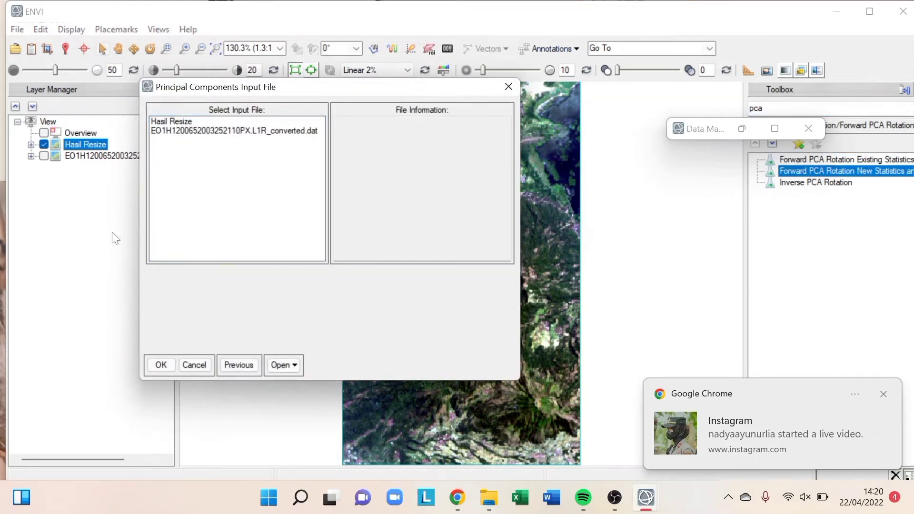
{"action": "left_click", "coordinate": [175, 122]}
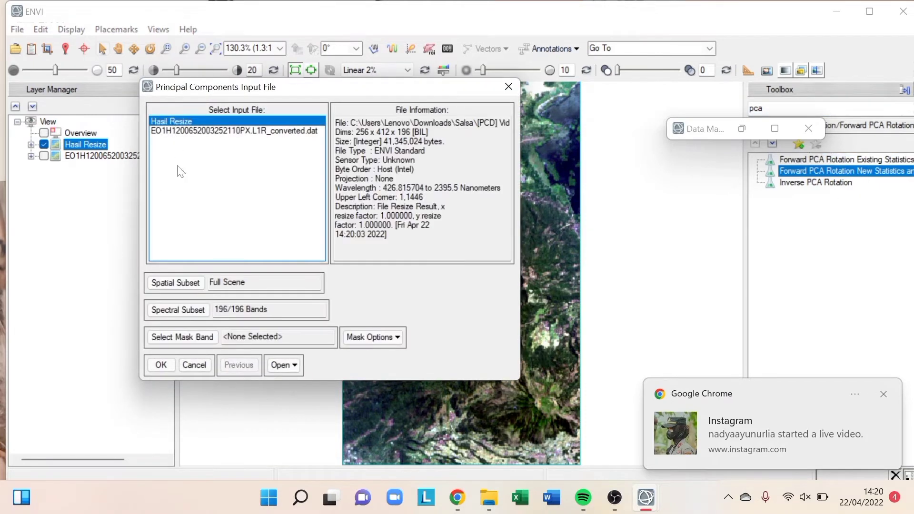
{"action": "left_click", "coordinate": [161, 363]}
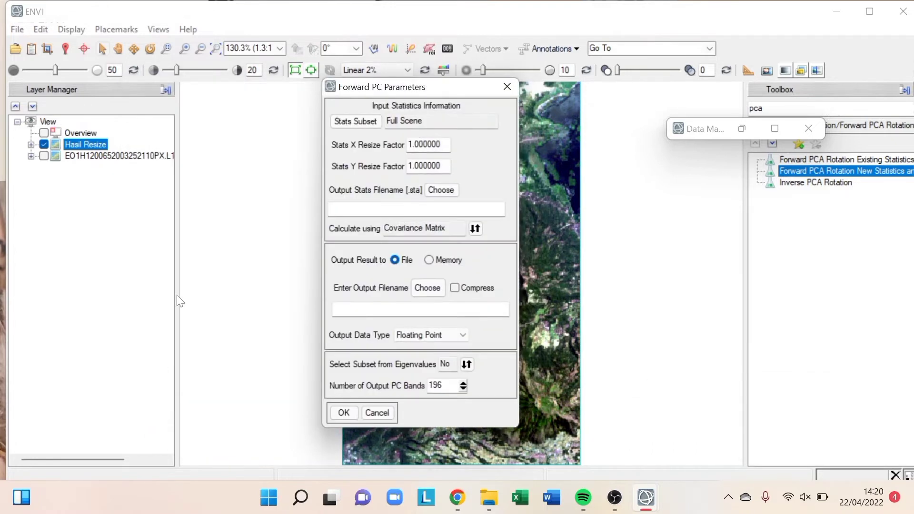
- Set the PCA statistics subset from the image, keeping the full 256 samples by 412 lines
{"action": "left_click", "coordinate": [361, 121]}
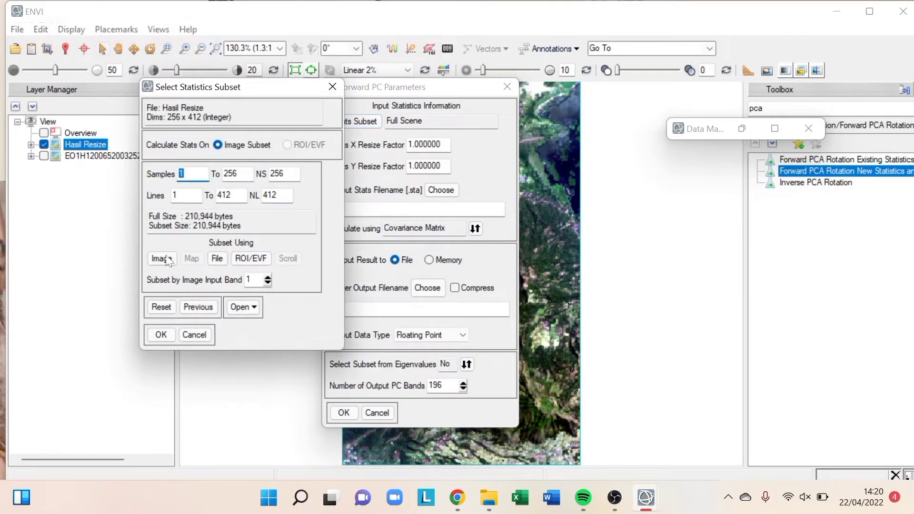
{"action": "left_click", "coordinate": [168, 260]}
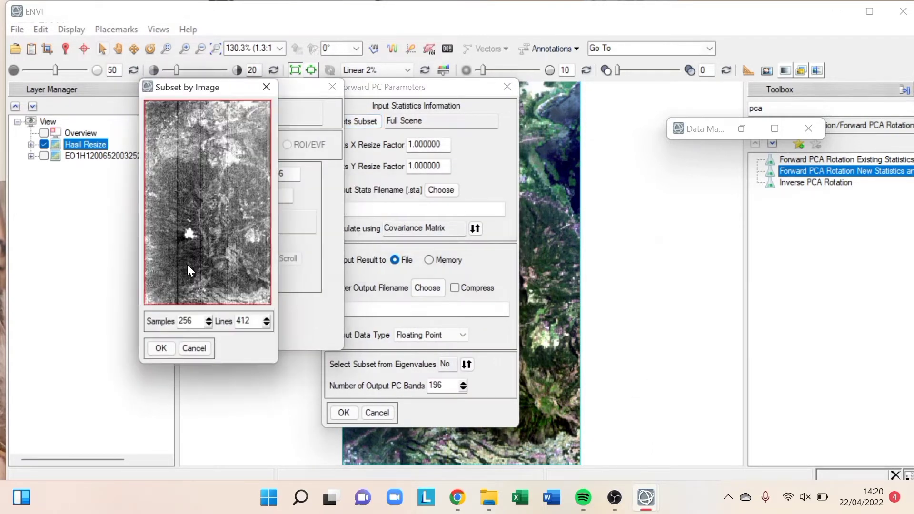
{"action": "left_click", "coordinate": [162, 350]}
{"action": "left_click", "coordinate": [161, 334]}
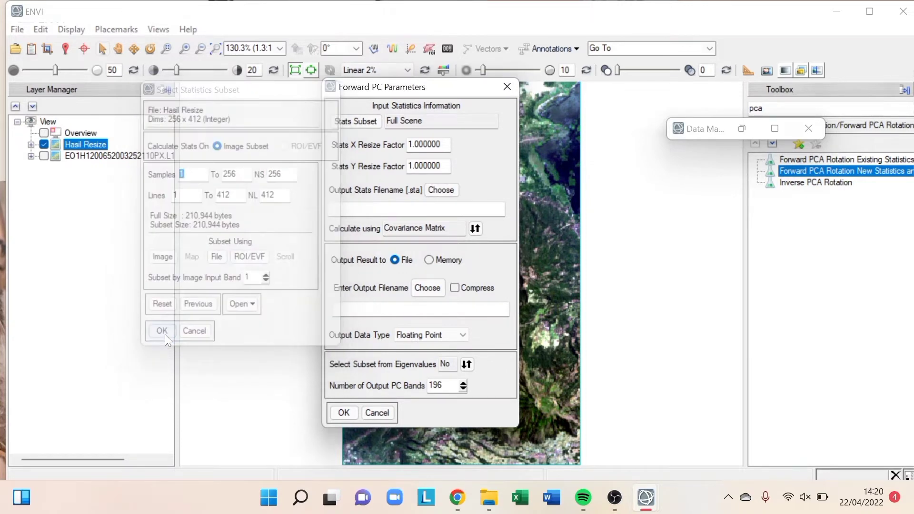
- Set the output statistics file name to "statistic PCA" in the [PCD] Video Tutorial folder
{"action": "left_click", "coordinate": [449, 189]}
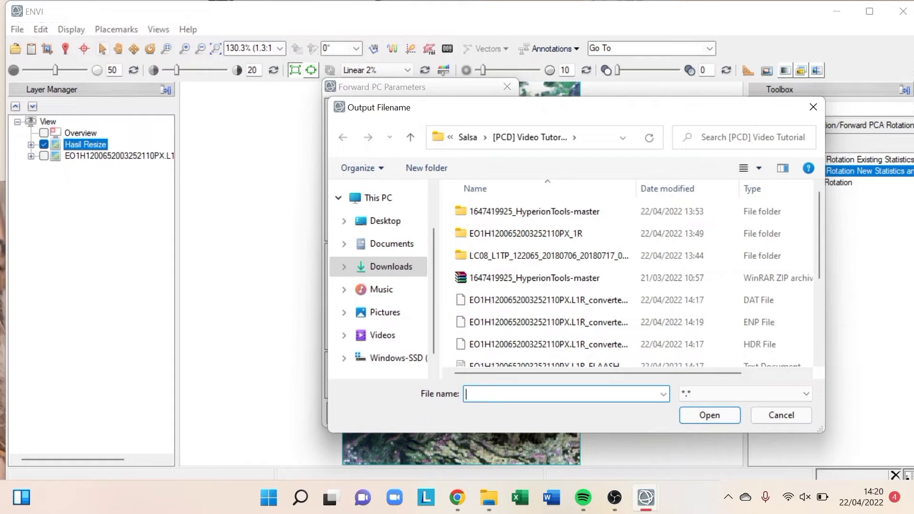
{"action": "type", "text": "sy"}
{"action": "type", "text": "tat"}
{"action": "type", "text": "ist"}
{"action": "type", "text": "ic"}
{"action": "type", "text": " PCA"}
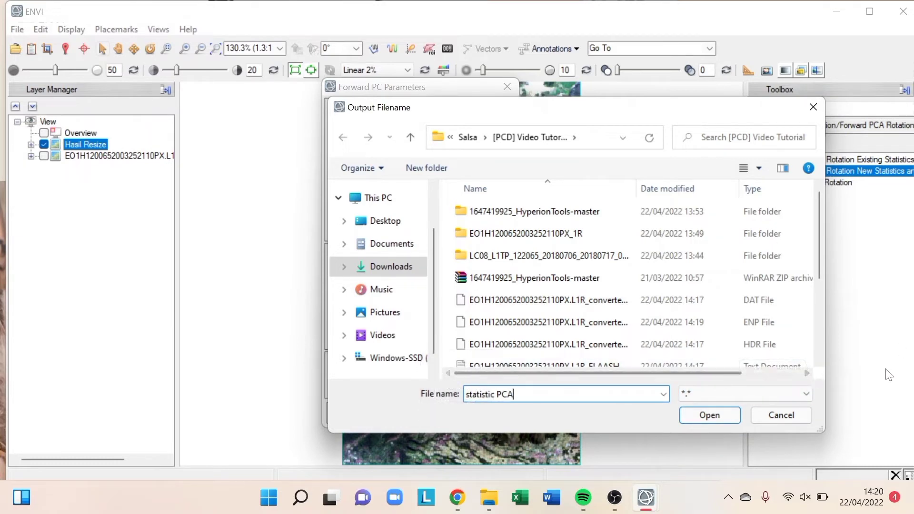
{"action": "left_click", "coordinate": [710, 418]}
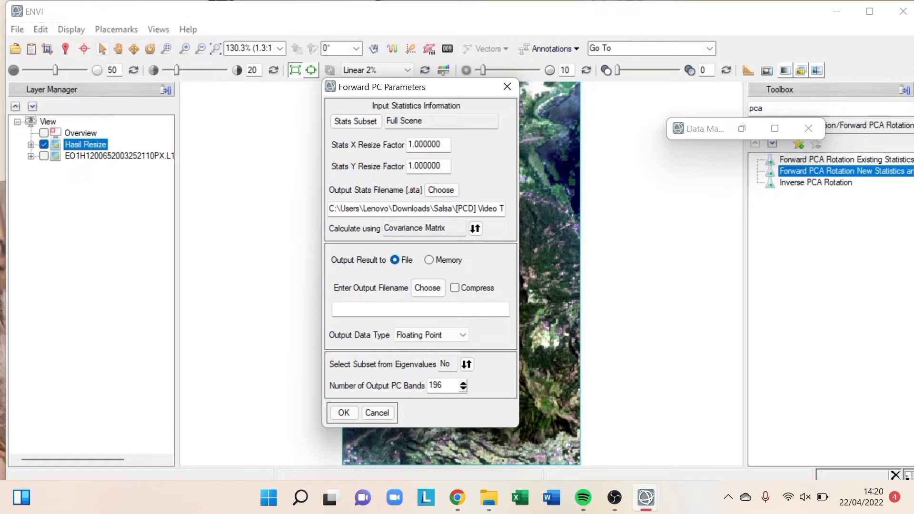
- Set the PCA output file to Hasil PCA in the PCD folder and run the forward PCA rotation with 196 output bands
{"action": "left_click", "coordinate": [427, 288]}
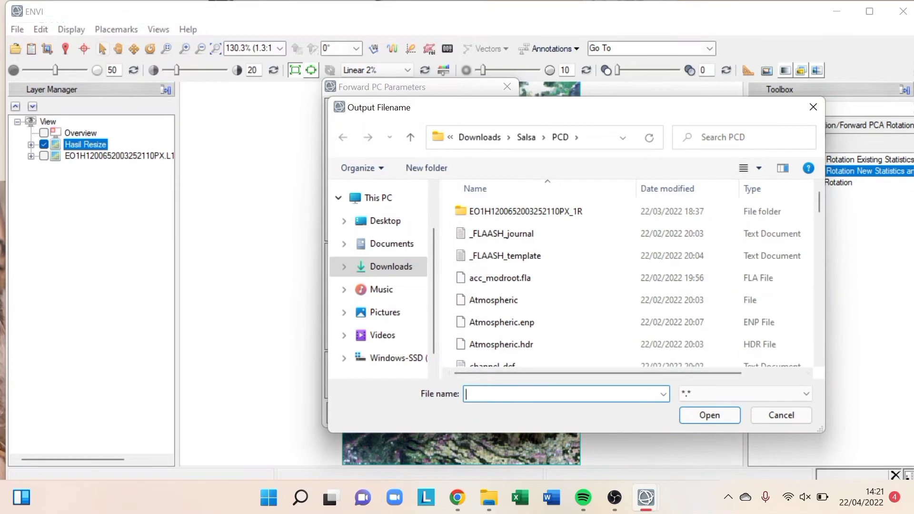
{"action": "type", "text": "Ha"}
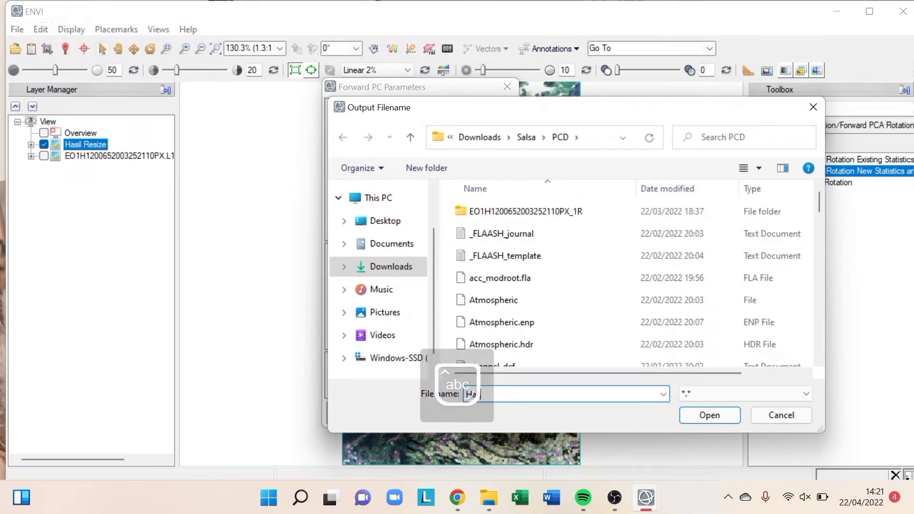
{"action": "type", "text": "sil"}
{"action": "key", "text": "Caps_Lock"}
{"action": "type", "text": "PCA"}
{"action": "key", "text": "Caps_Lock"}
{"action": "left_click", "coordinate": [717, 419]}
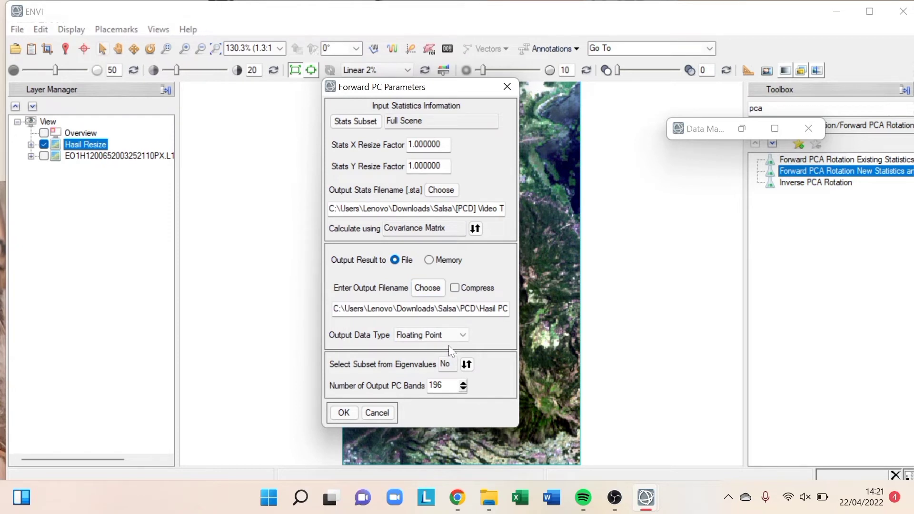
{"action": "left_click", "coordinate": [344, 413]}
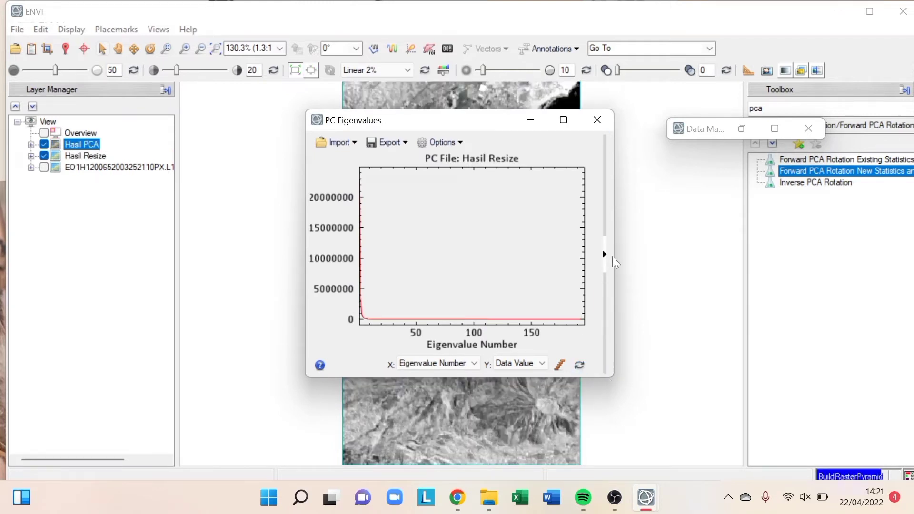
- Examine the PC Eigenvalues plot with its curve list and properties expanded, and minimise the plot window
{"action": "left_click", "coordinate": [605, 255]}
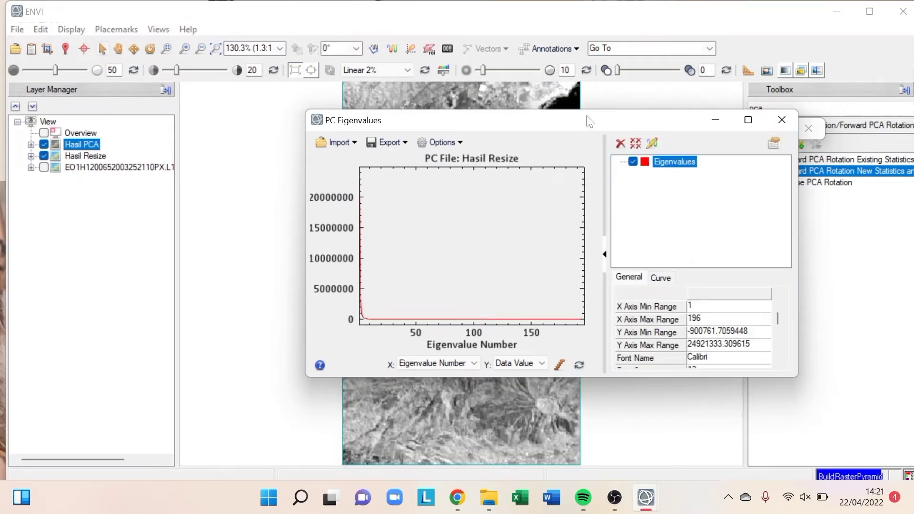
{"action": "left_click_drag", "start_coordinate": [587, 117], "coordinate": [492, 133]}
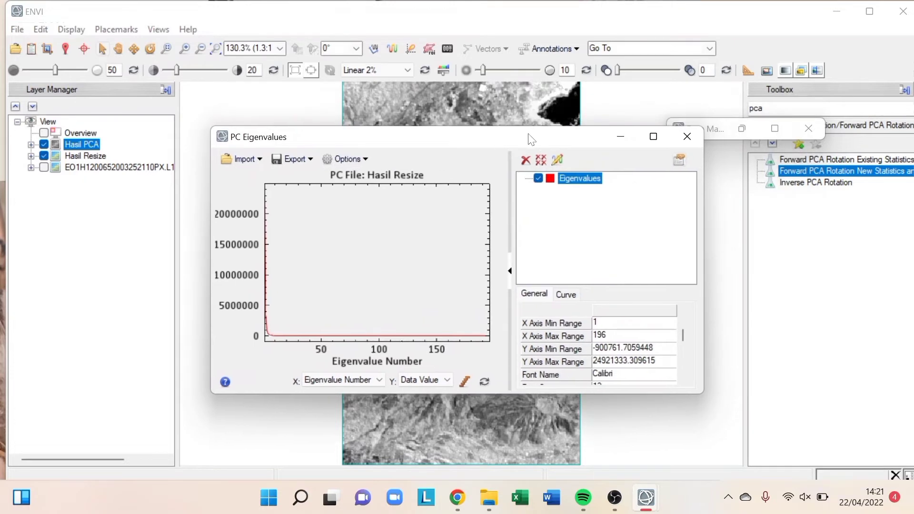
{"action": "left_click", "coordinate": [621, 138]}
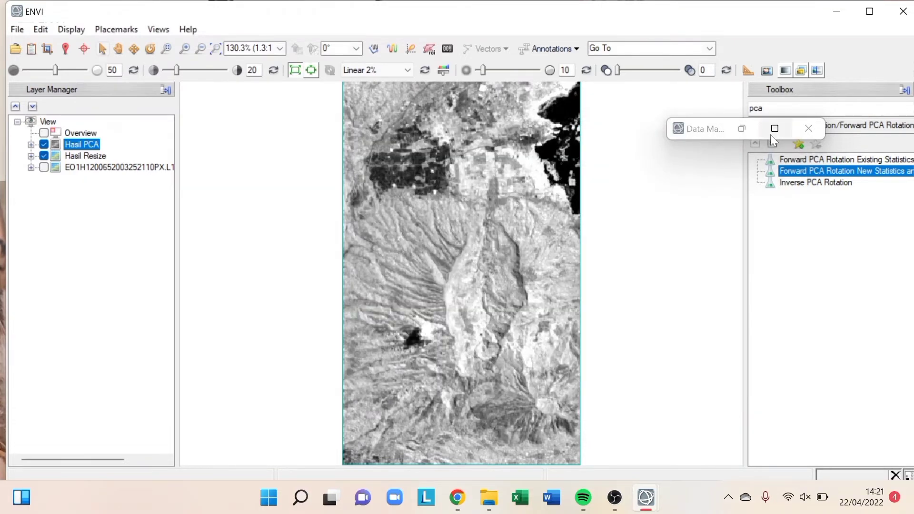
- Load Hasil PCA as an RGB composite with PC Band 2 as red, PC Band 4 as green and PC Band 2 as blue
{"action": "left_click", "coordinate": [749, 136]}
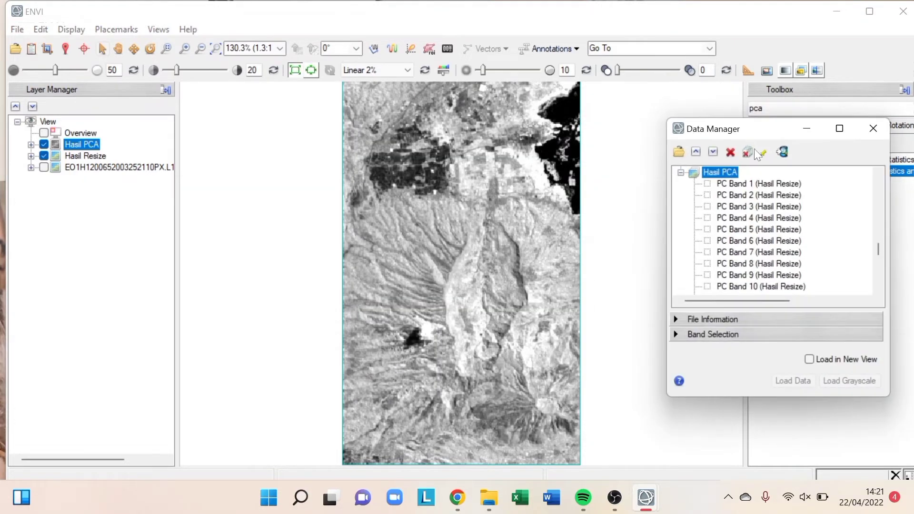
{"action": "left_click", "coordinate": [676, 335]}
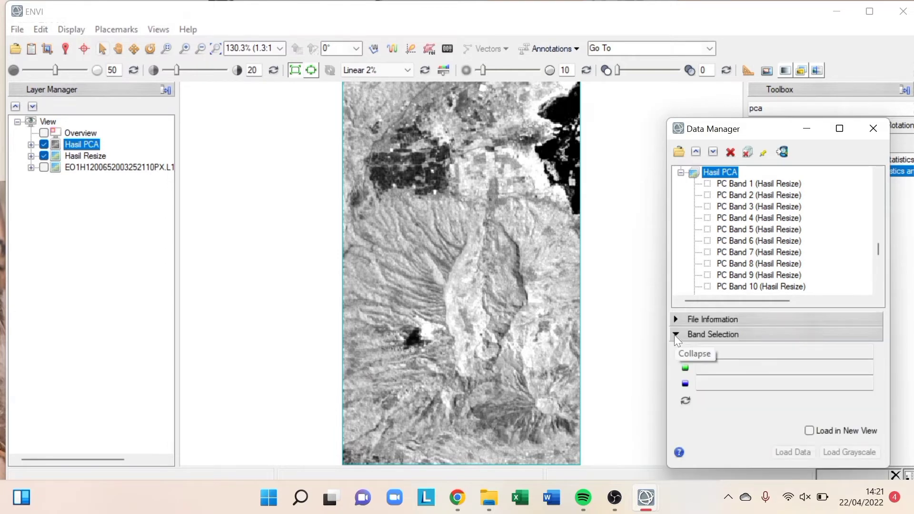
{"action": "left_click", "coordinate": [735, 195]}
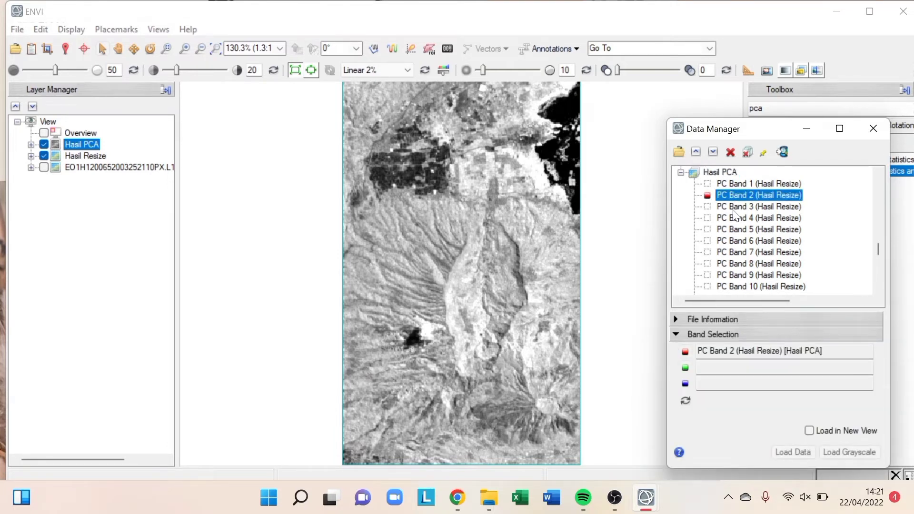
{"action": "left_click", "coordinate": [736, 218]}
{"action": "left_click", "coordinate": [747, 195]}
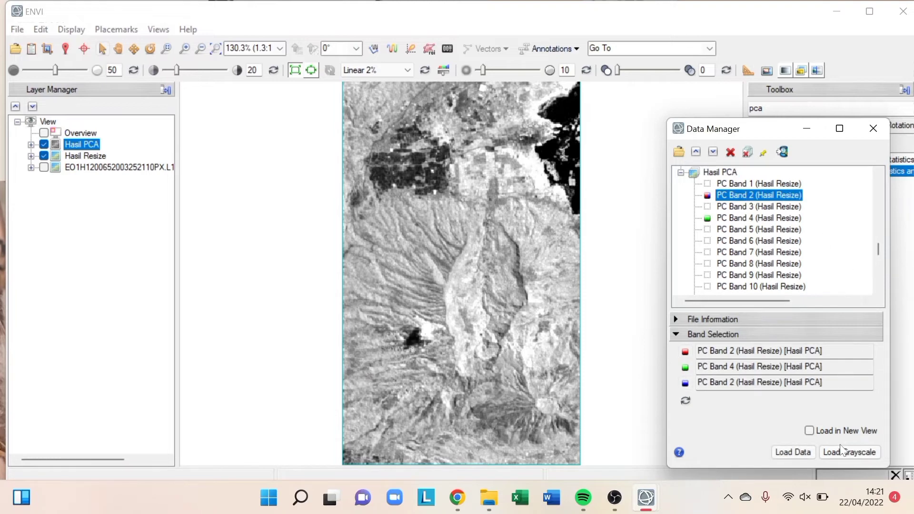
{"action": "left_click", "coordinate": [793, 452]}
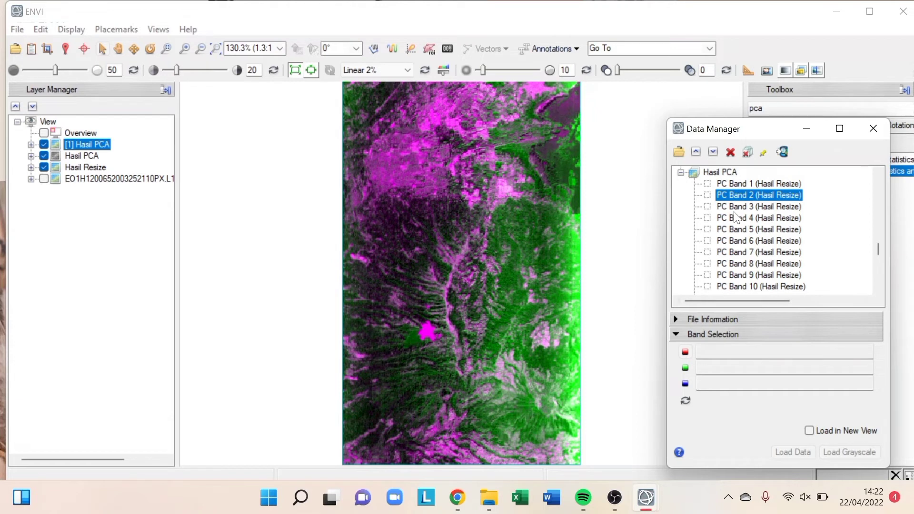
- Load another Hasil PCA composite with PC Bands 3, 2 and 1 as red, green and blue, and minimise the Data Manager
{"action": "left_click", "coordinate": [764, 207]}
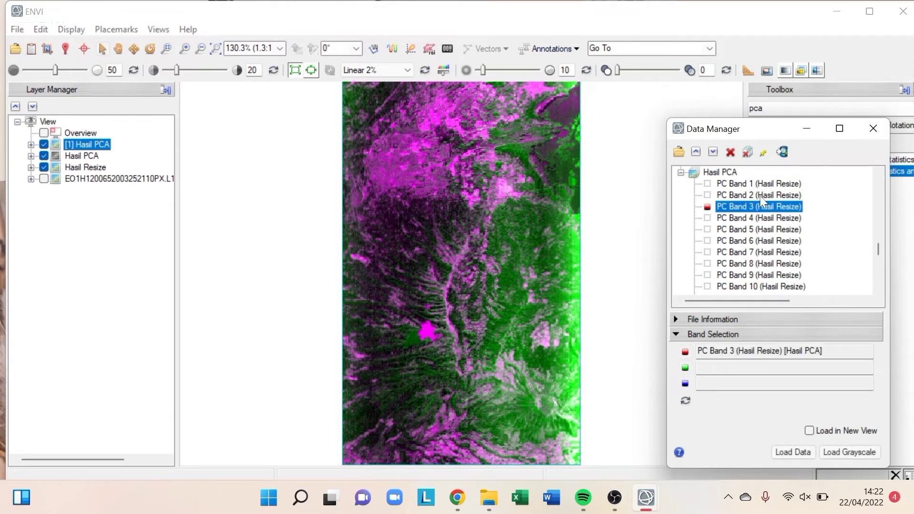
{"action": "left_click", "coordinate": [760, 195]}
{"action": "left_click", "coordinate": [759, 184]}
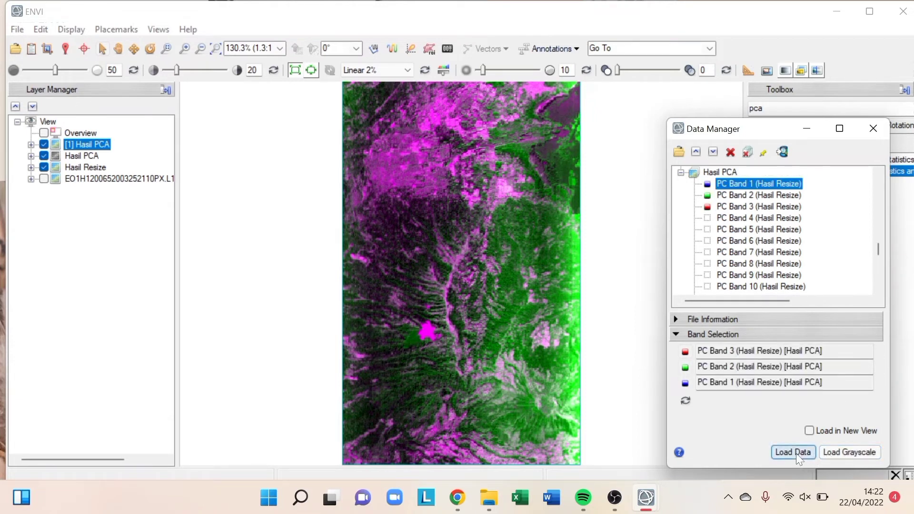
{"action": "left_click", "coordinate": [794, 451]}
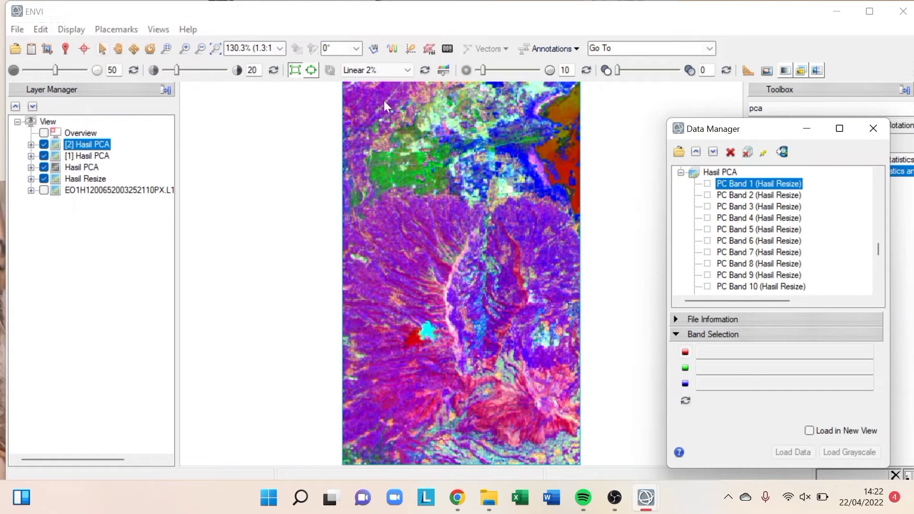
{"action": "left_click", "coordinate": [807, 128]}
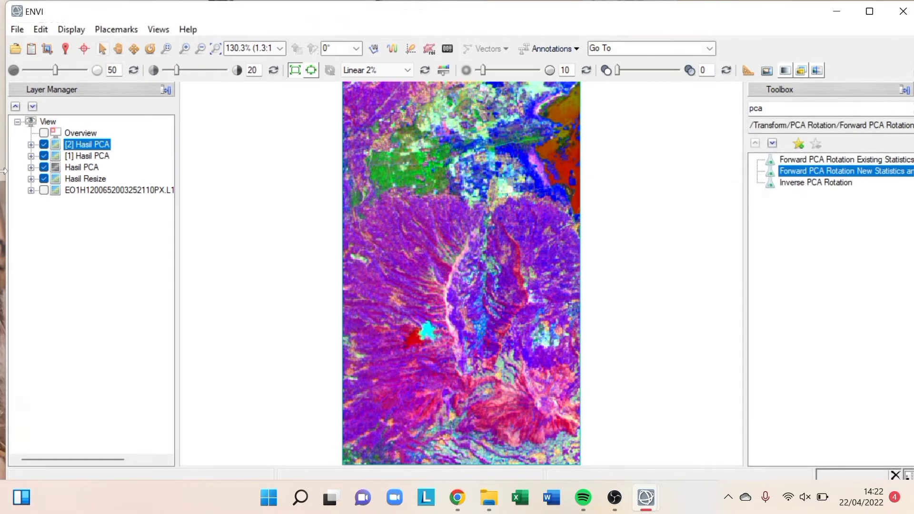
- Hide the three Hasil PCA layers, leaving the Hasil Resize image displayed
{"action": "left_click", "coordinate": [44, 144]}
{"action": "left_click", "coordinate": [44, 156]}
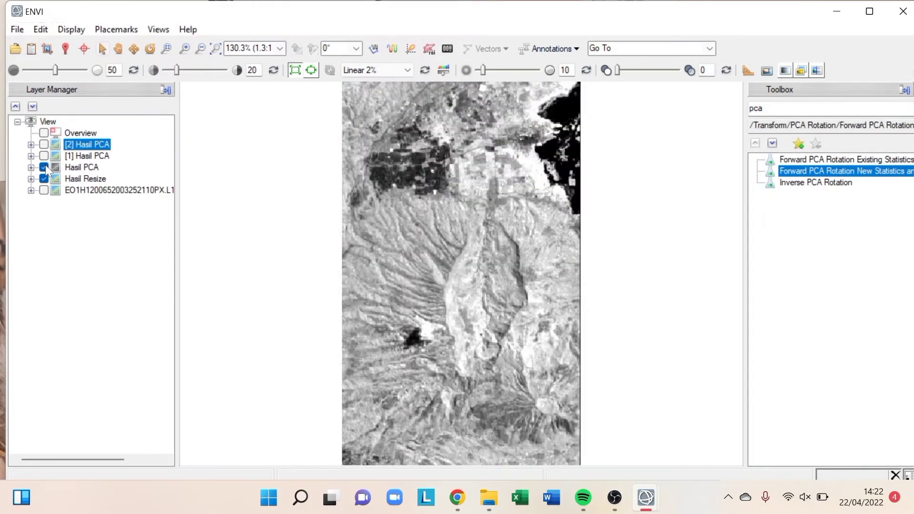
{"action": "left_click", "coordinate": [44, 167]}
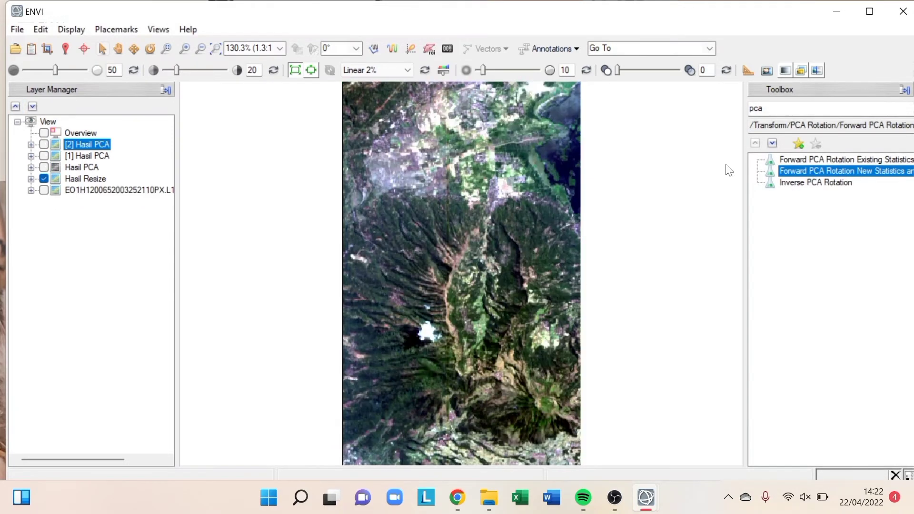
- Find the MNF tools and start Forward MNF Estimate Noise Statistics with Hasil Resize as the input file
{"action": "left_click", "coordinate": [805, 108]}
{"action": "key", "text": "BackSpace"}
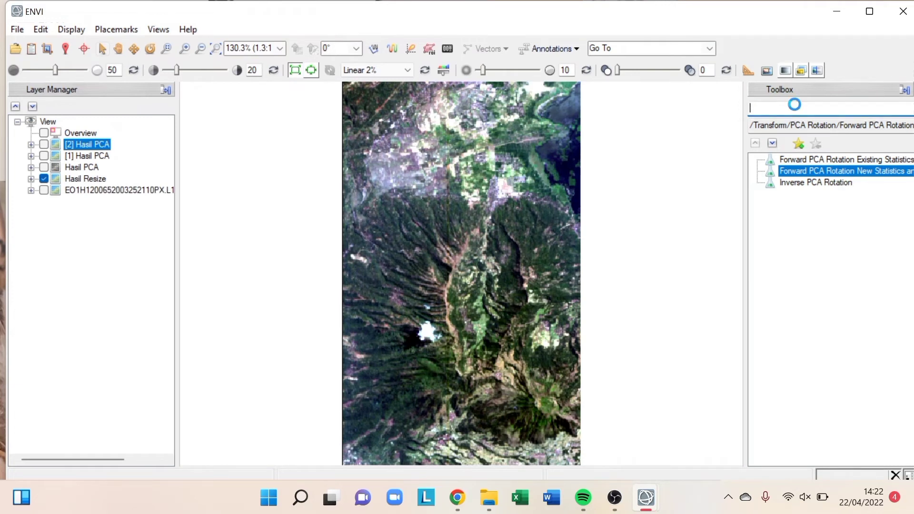
{"action": "type", "text": "mnf"}
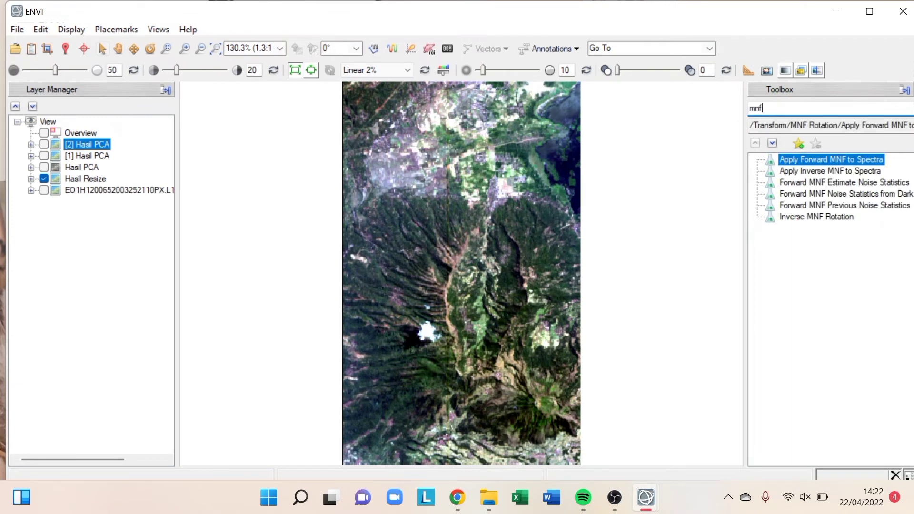
{"action": "double_click", "coordinate": [845, 182]}
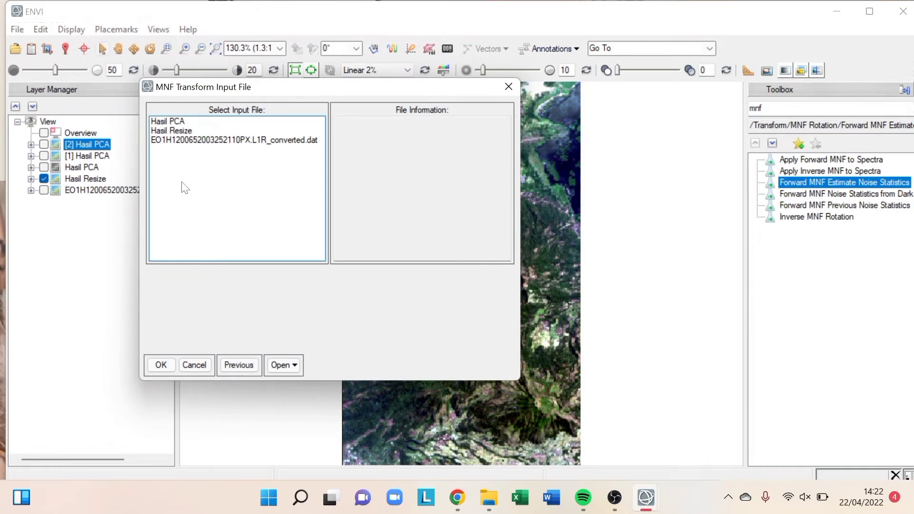
{"action": "left_click", "coordinate": [199, 130]}
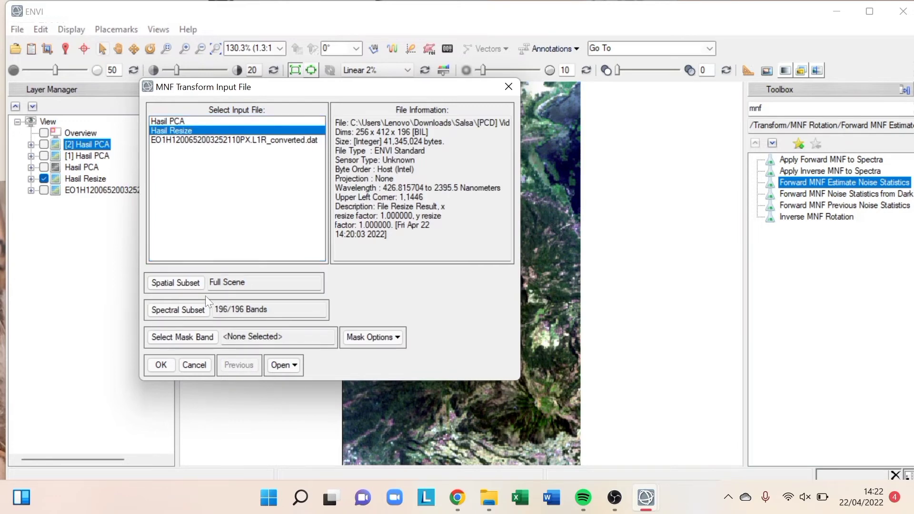
{"action": "left_click", "coordinate": [165, 363]}
- Set the shift difference subset from the image, keeping the full 256 samples by 412 lines
{"action": "left_click", "coordinate": [384, 125]}
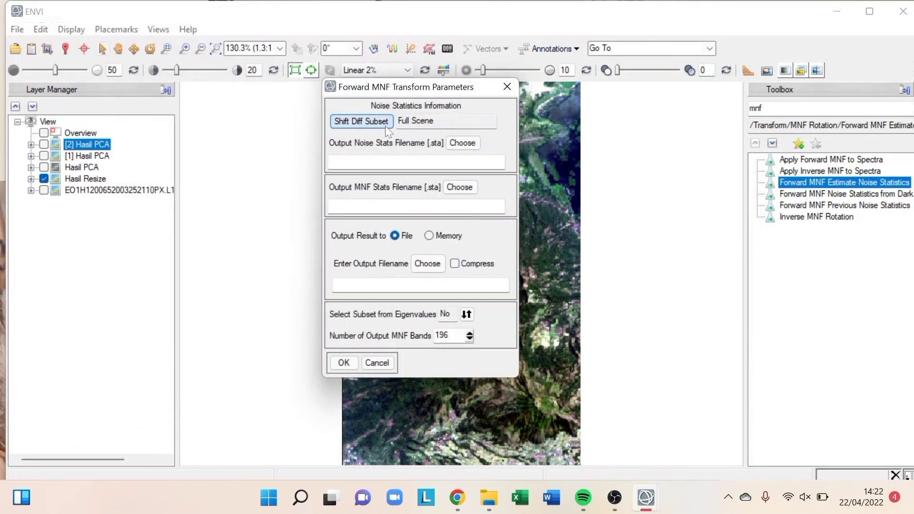
{"action": "left_click", "coordinate": [164, 228]}
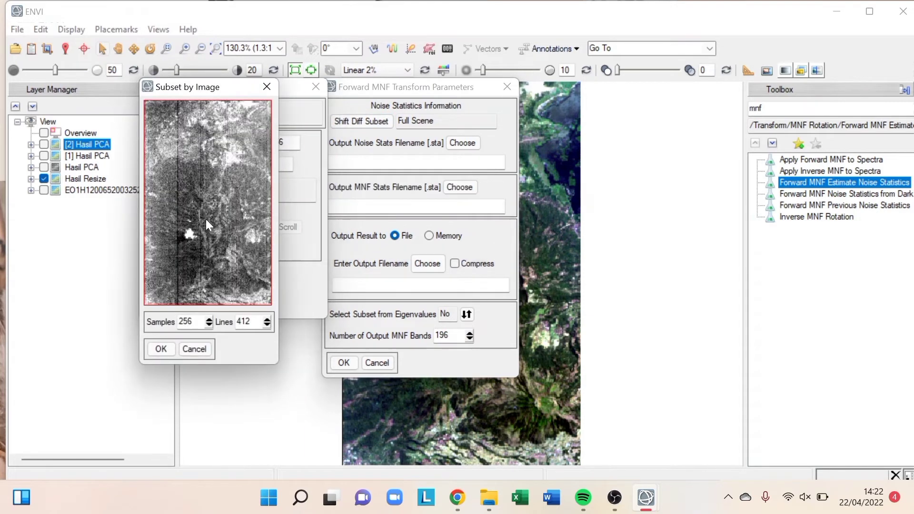
{"action": "left_click", "coordinate": [166, 347]}
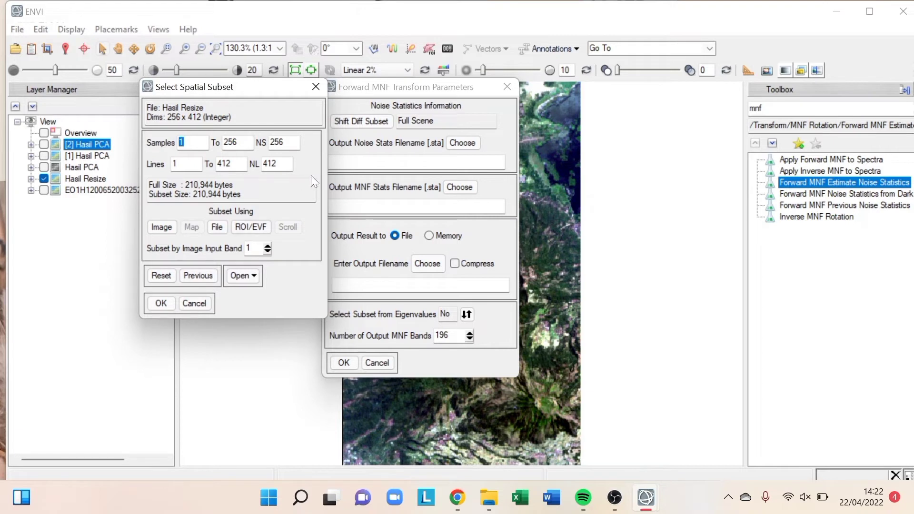
{"action": "left_click", "coordinate": [160, 305]}
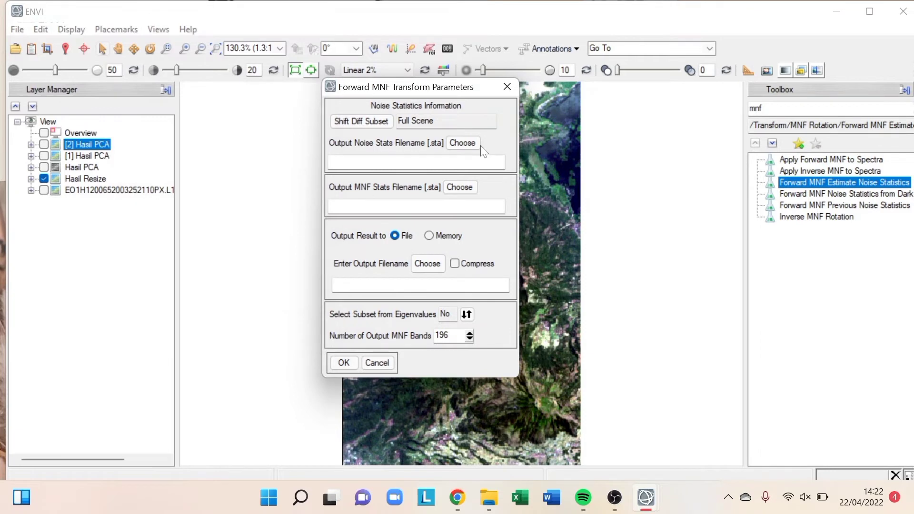
- Set the output noise statistics file to the existing statistic PCA.sta in the [PCD] Video Tutorial folder
{"action": "left_click", "coordinate": [462, 143]}
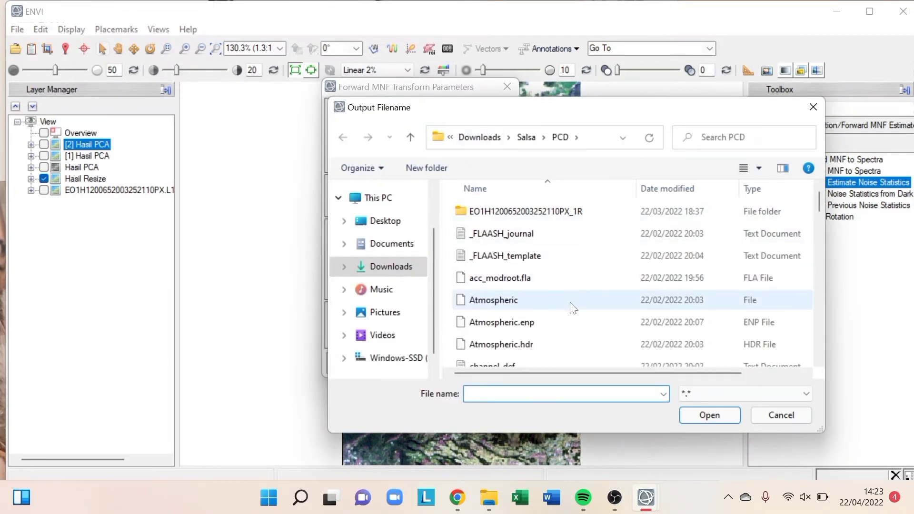
{"action": "scroll", "coordinate": [581, 301], "scroll_direction": "down", "scroll_amount": 10}
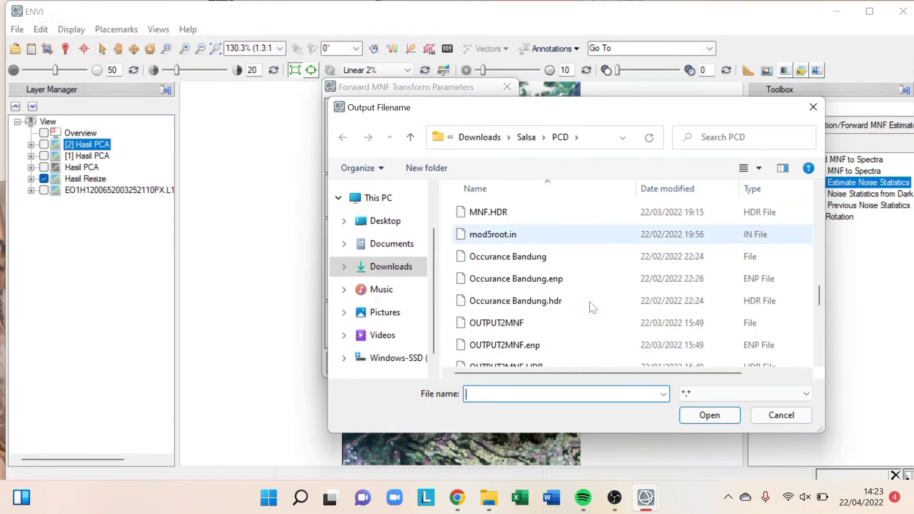
{"action": "scroll", "coordinate": [592, 307], "scroll_direction": "down", "scroll_amount": 2}
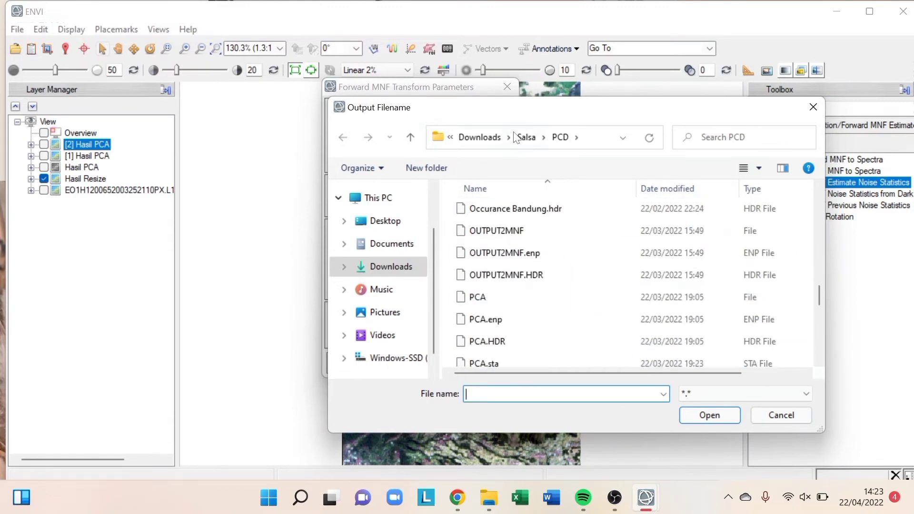
{"action": "left_click", "coordinate": [526, 137]}
{"action": "double_click", "coordinate": [534, 216]}
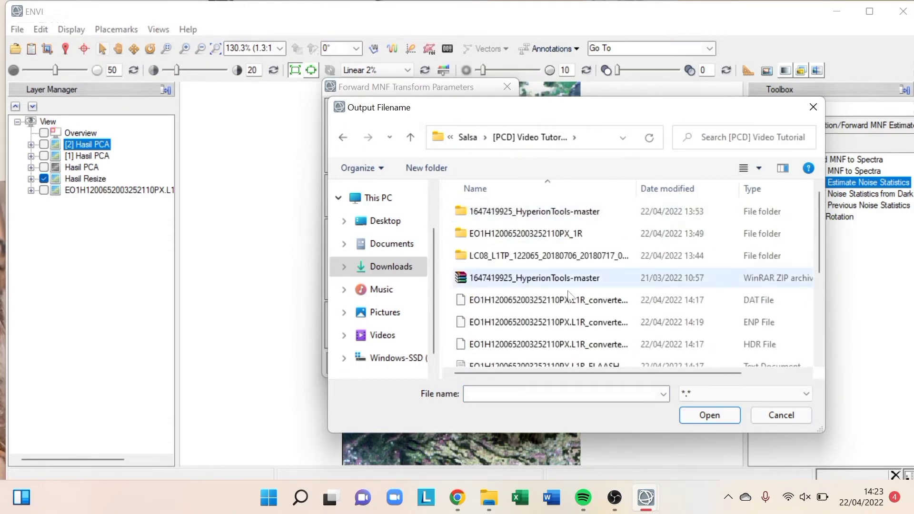
{"action": "scroll", "coordinate": [548, 295], "scroll_direction": "down", "scroll_amount": 3}
{"action": "left_click", "coordinate": [554, 355]}
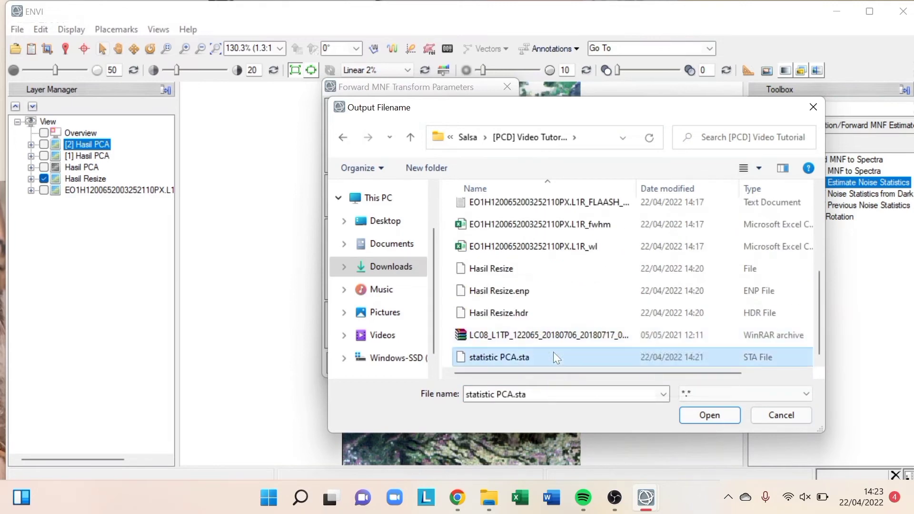
{"action": "left_click", "coordinate": [712, 419]}
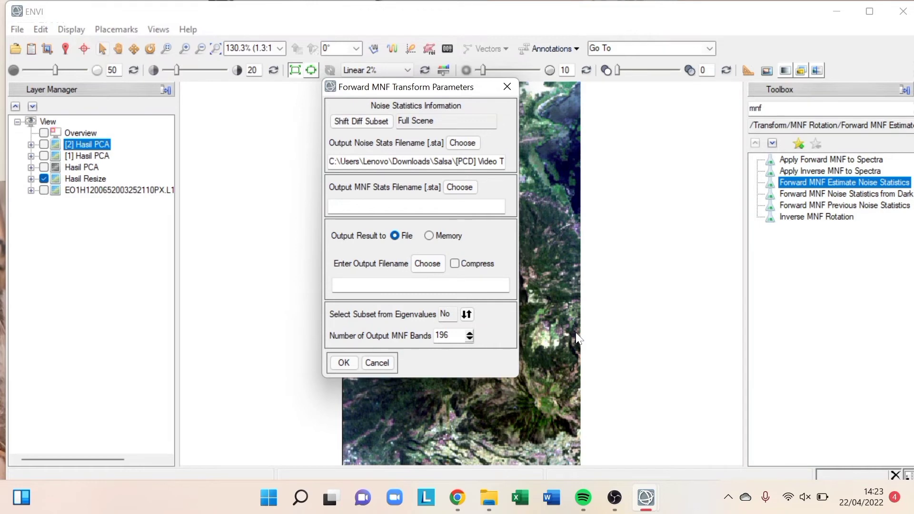
- Set the output MNF statistics file name to "statistic MNF" in the [PCD] Video Tutorial folder
{"action": "left_click", "coordinate": [470, 192]}
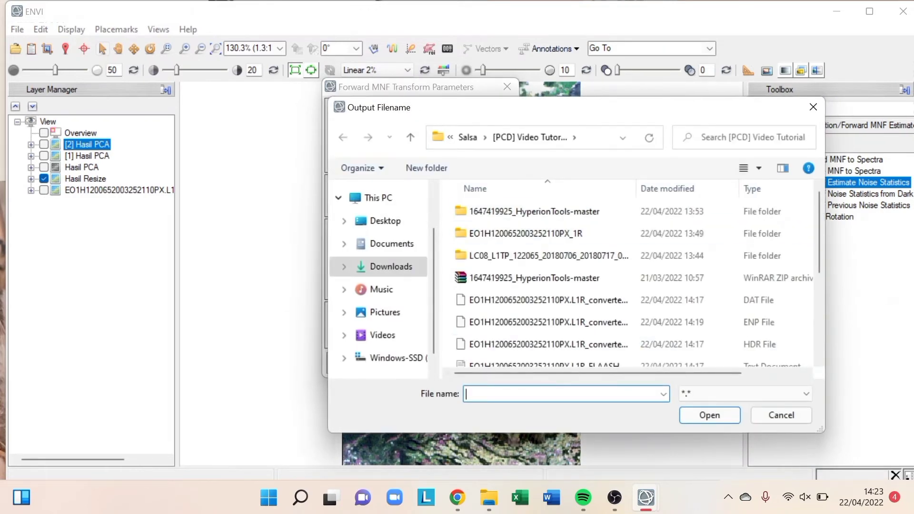
{"action": "type", "text": "sta"}
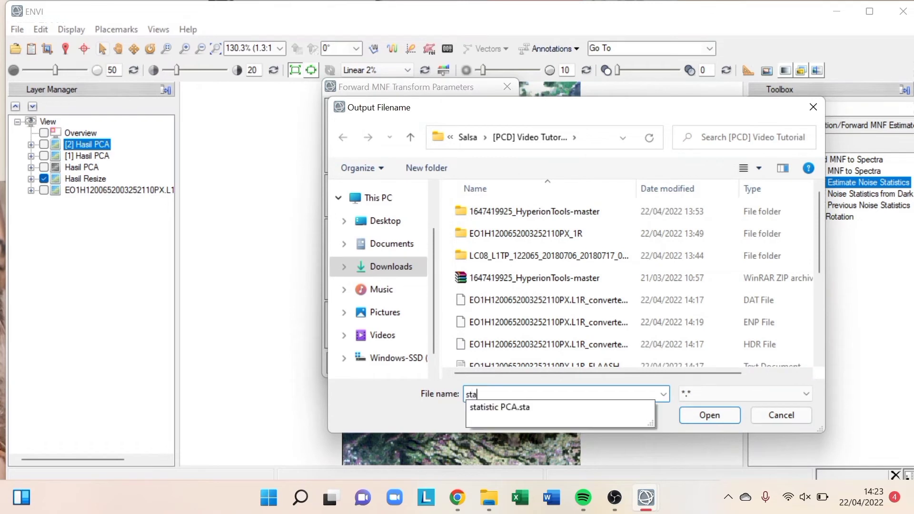
{"action": "type", "text": "tistic MNF"}
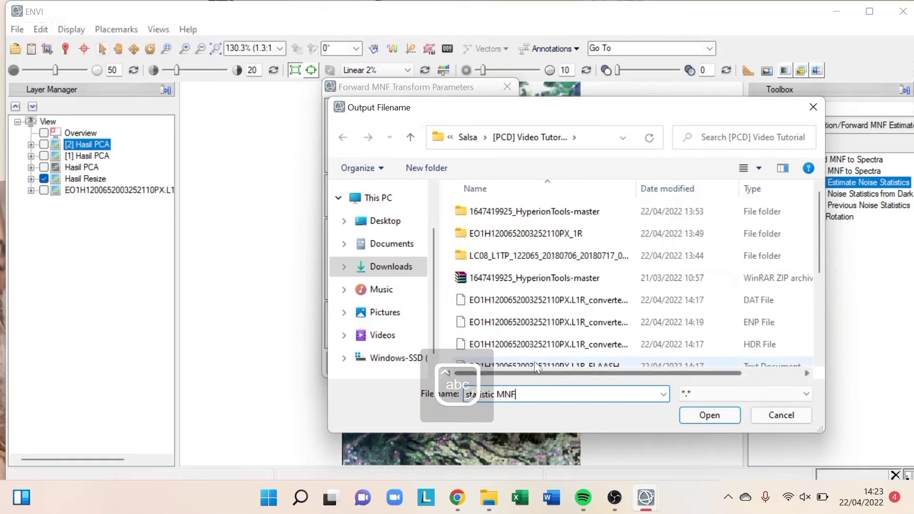
{"action": "left_click", "coordinate": [709, 415]}
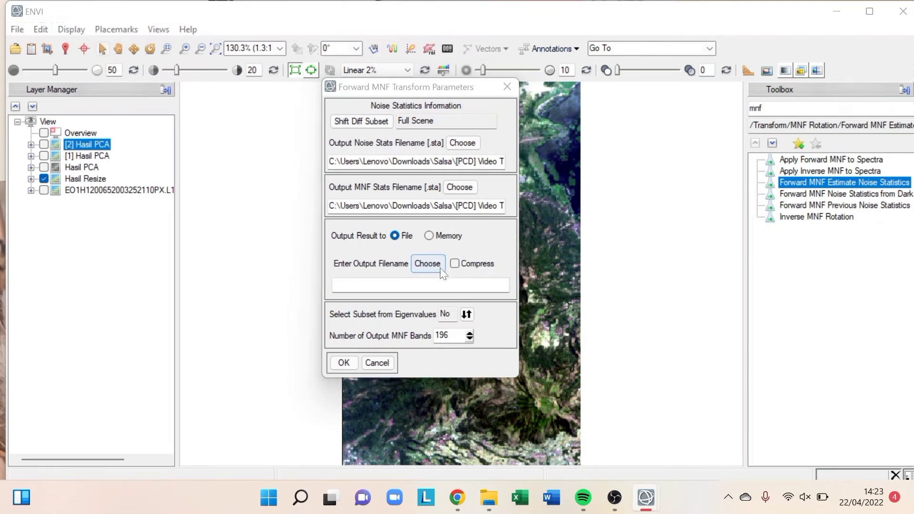
- Set the MNF output file to Hasil MNF in the PCD folder and run the forward MNF transform with 196 output bands
{"action": "left_click", "coordinate": [436, 265]}
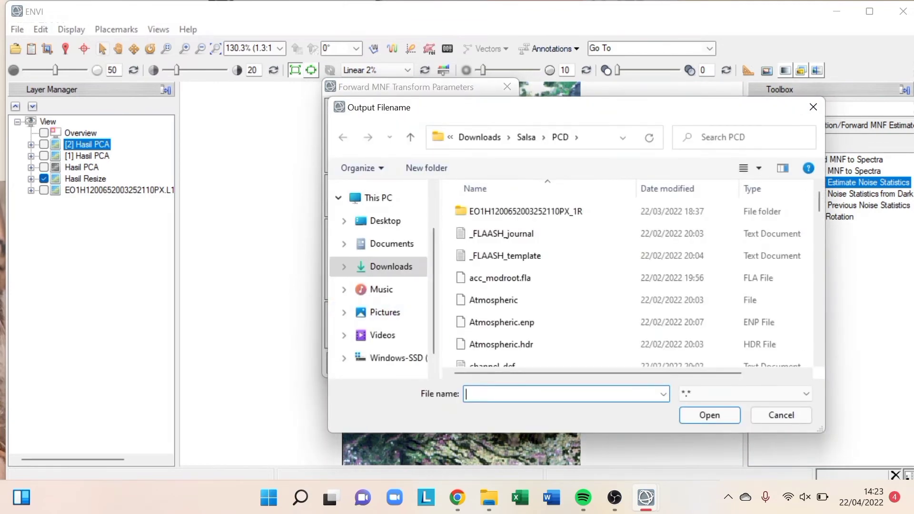
{"action": "type", "text": "Ha"}
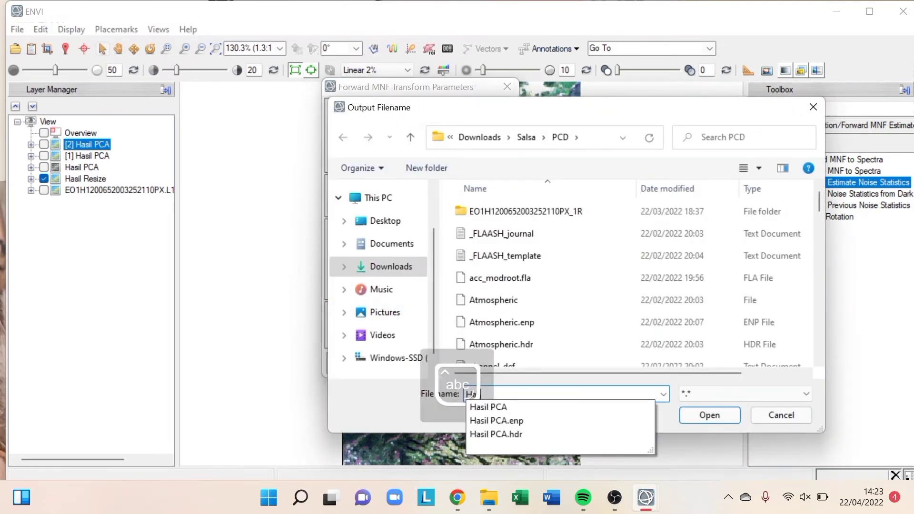
{"action": "type", "text": "sil"}
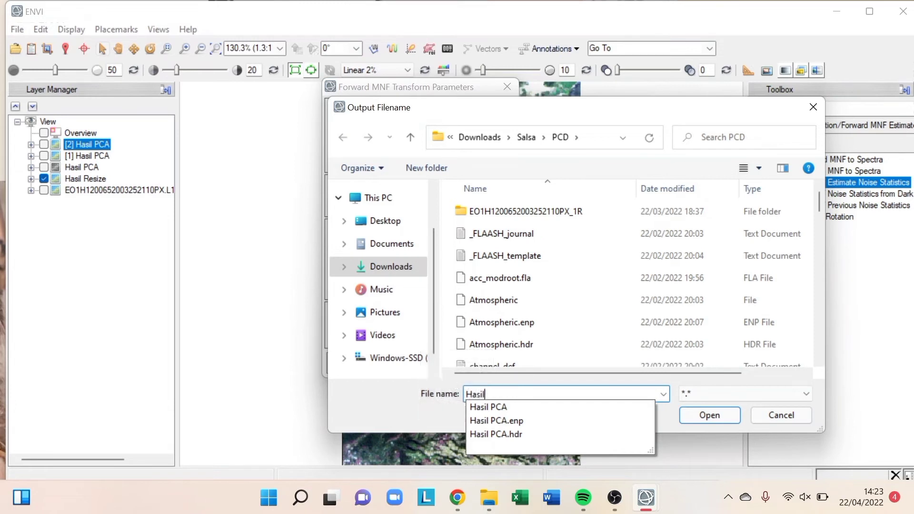
{"action": "type", "text": " MNF"}
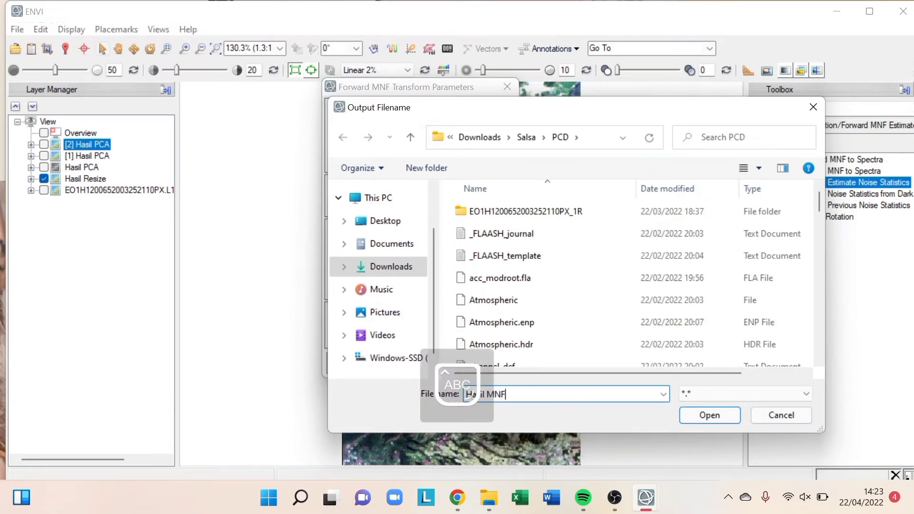
{"action": "left_click", "coordinate": [710, 417]}
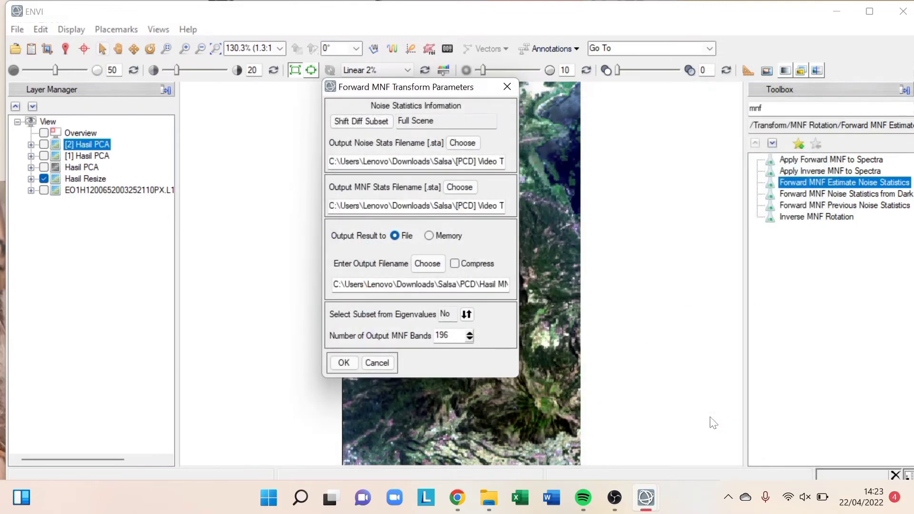
{"action": "left_click", "coordinate": [342, 364]}
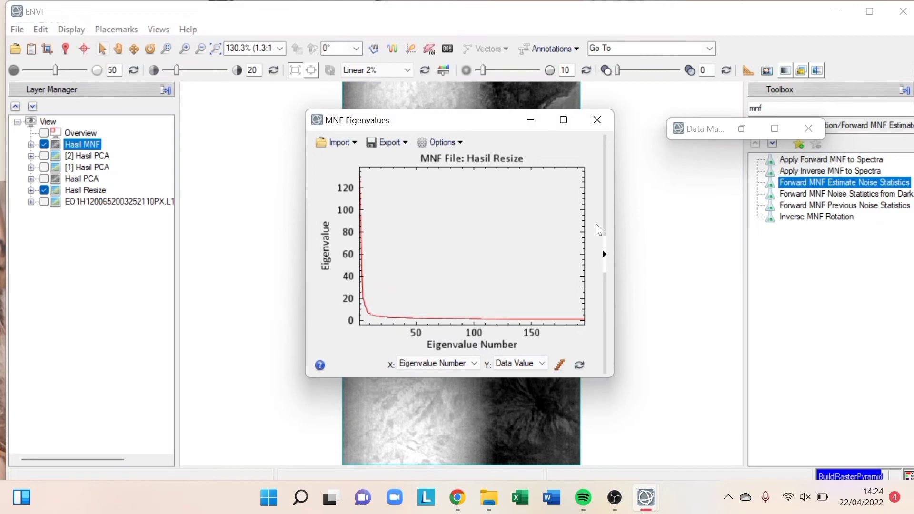
- Minimize the MNF eigenvalues plot and load Hasil MNF as an RGB composite of MNF bands 2, 4 and 2
{"action": "left_click", "coordinate": [605, 255]}
{"action": "left_click", "coordinate": [605, 253]}
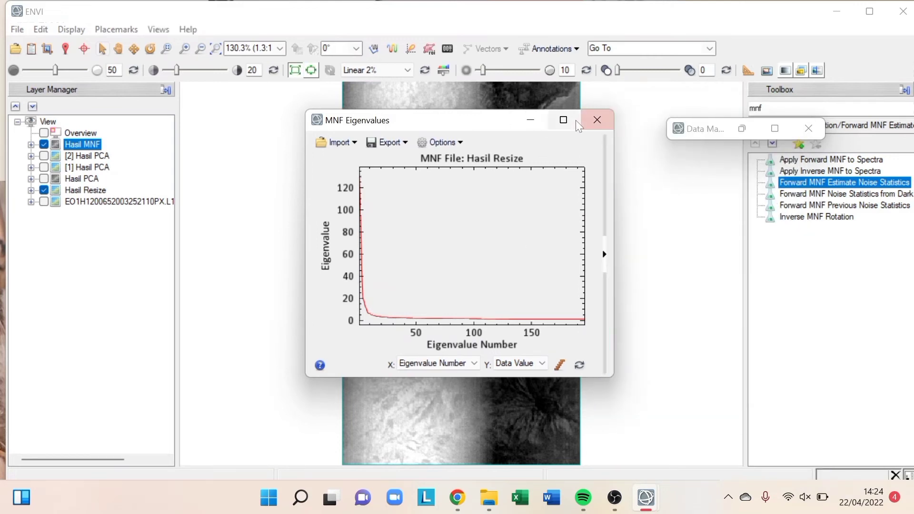
{"action": "left_click", "coordinate": [529, 120]}
{"action": "left_click", "coordinate": [742, 128]}
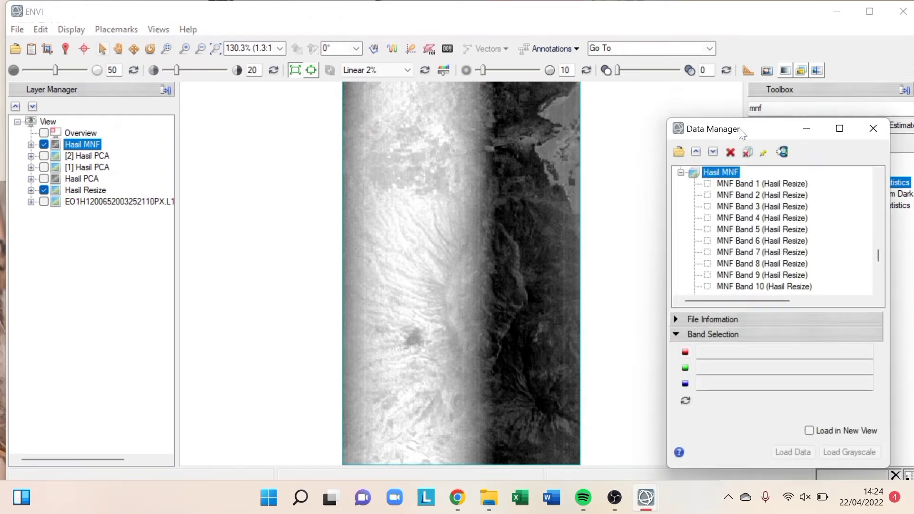
{"action": "left_click", "coordinate": [744, 195]}
{"action": "left_click", "coordinate": [761, 218]}
{"action": "left_click", "coordinate": [763, 197]}
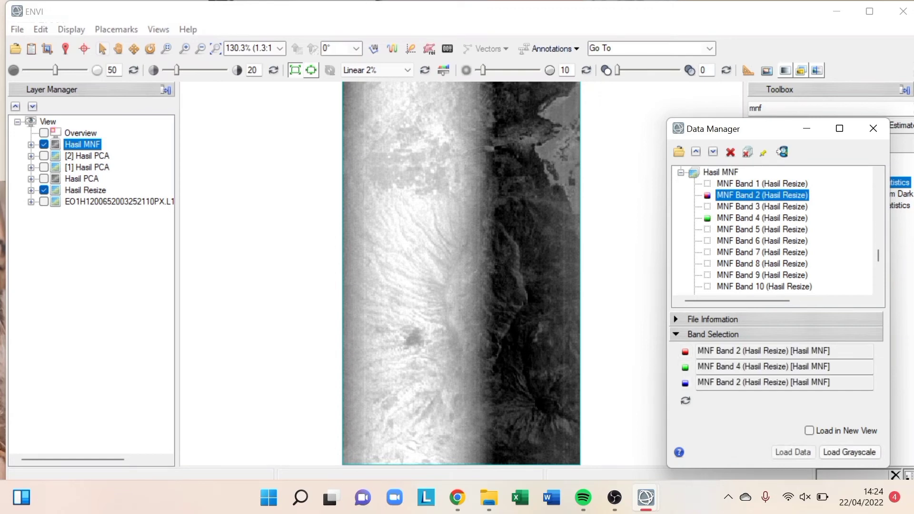
{"action": "left_click", "coordinate": [793, 452]}
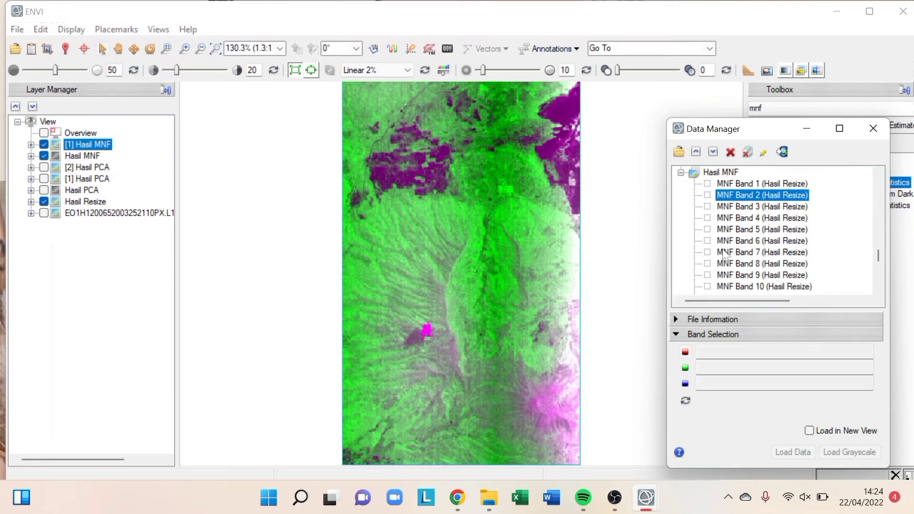
- Load another Hasil MNF composite with MNF band 3 as red, band 2 as green and band 1 as blue
{"action": "left_click", "coordinate": [771, 208]}
{"action": "left_click", "coordinate": [771, 208]}
{"action": "left_click", "coordinate": [770, 193]}
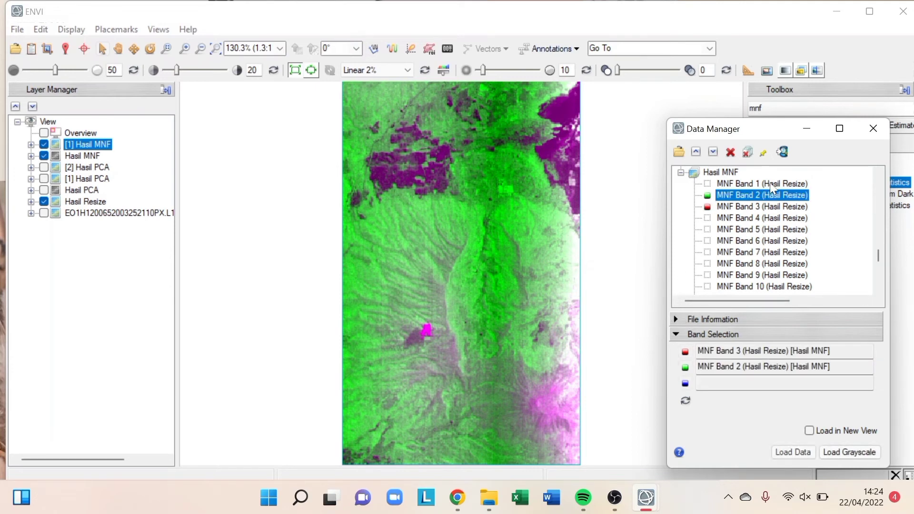
{"action": "left_click", "coordinate": [770, 183]}
{"action": "left_click", "coordinate": [805, 451]}
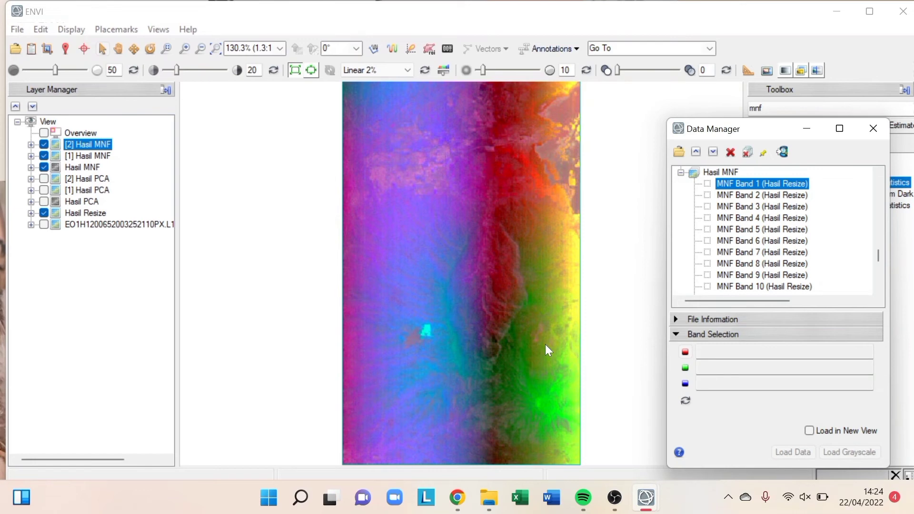
- Hide all three Hasil MNF layers so Hasil Resize is displayed, and close the Data Manager
{"action": "left_click", "coordinate": [44, 145]}
{"action": "left_click", "coordinate": [44, 166]}
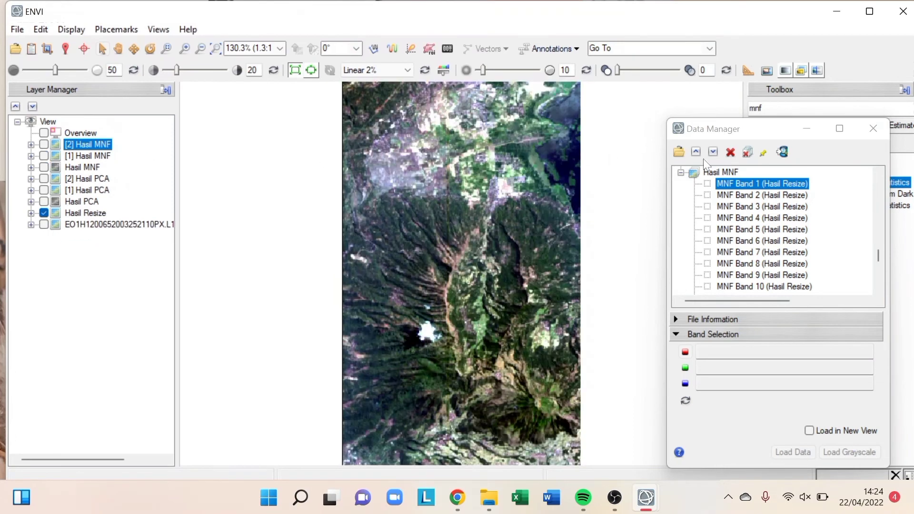
{"action": "left_click", "coordinate": [813, 132]}
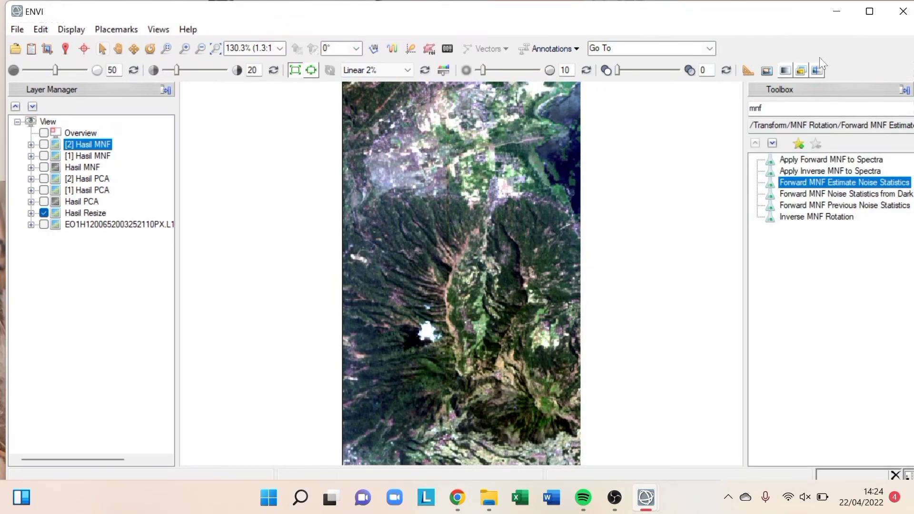
- Find the IsoData Classification tool and start it with the full scene and all 196 bands of Hasil PCA as input
{"action": "double_click", "coordinate": [807, 108]}
{"action": "key", "text": "BackSpace"}
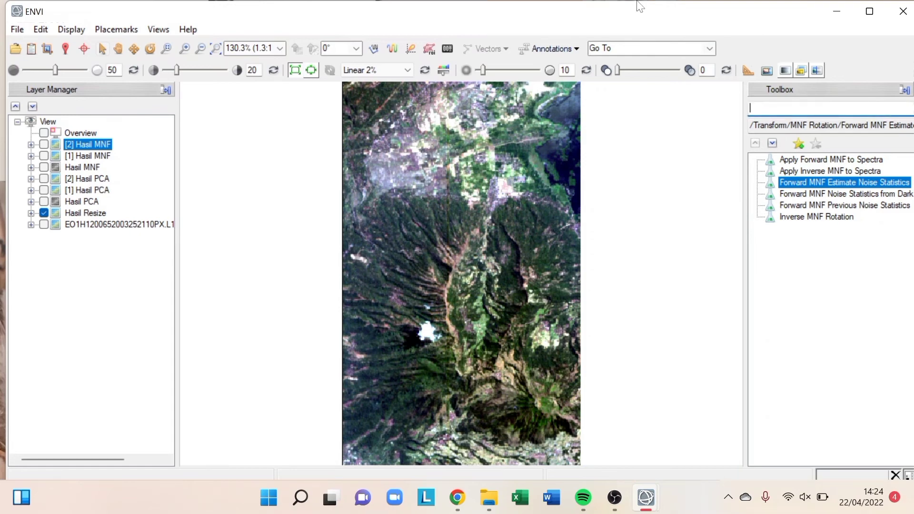
{"action": "type", "text": "isoda"}
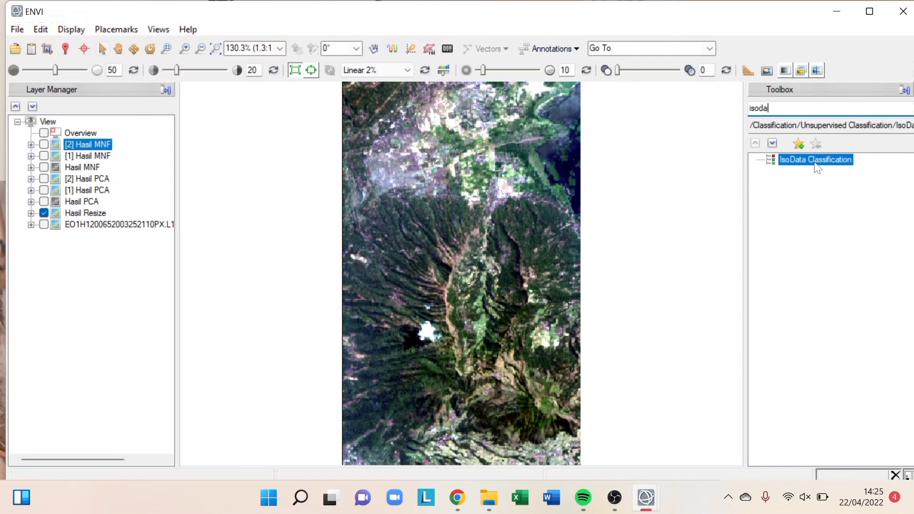
{"action": "double_click", "coordinate": [816, 161]}
{"action": "left_click", "coordinate": [163, 132]}
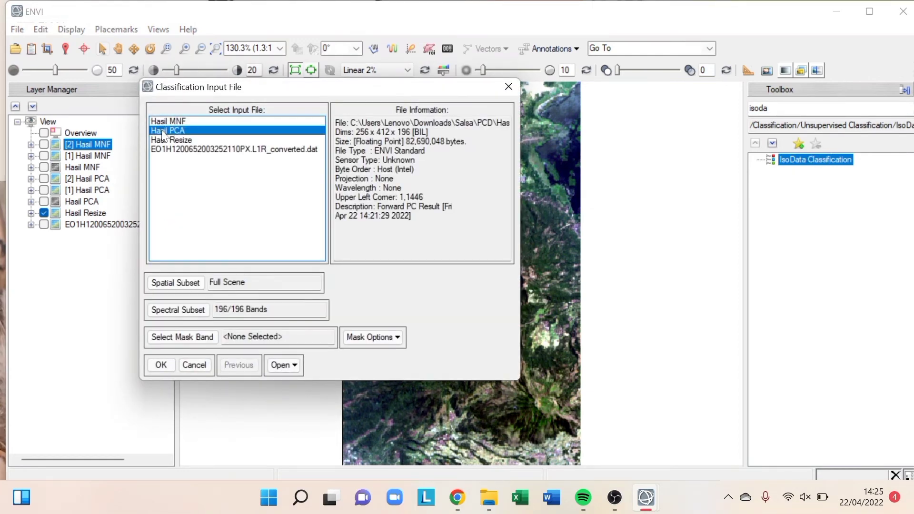
{"action": "left_click", "coordinate": [158, 367]}
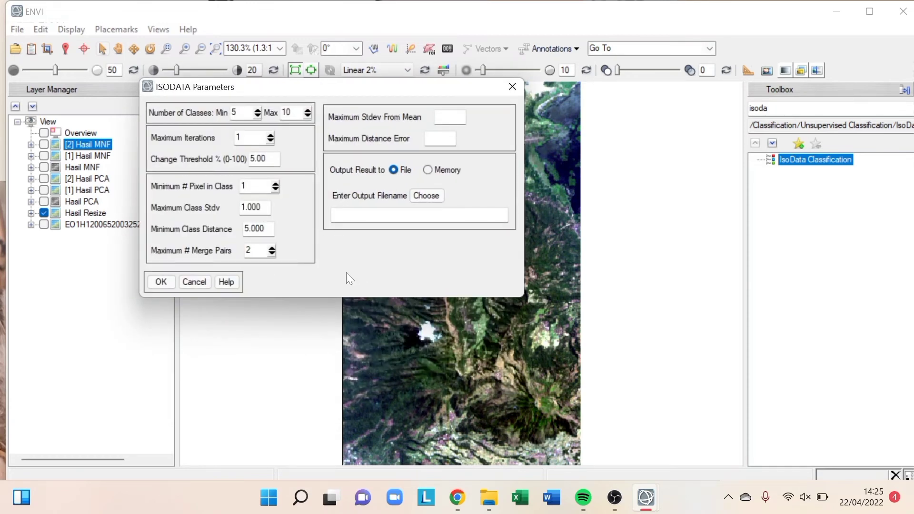
- Set the output file to "Isodata PCA" in the [PCD] Video Tutorial folder and run the ISODATA classification with the default parameters
{"action": "left_click", "coordinate": [430, 198]}
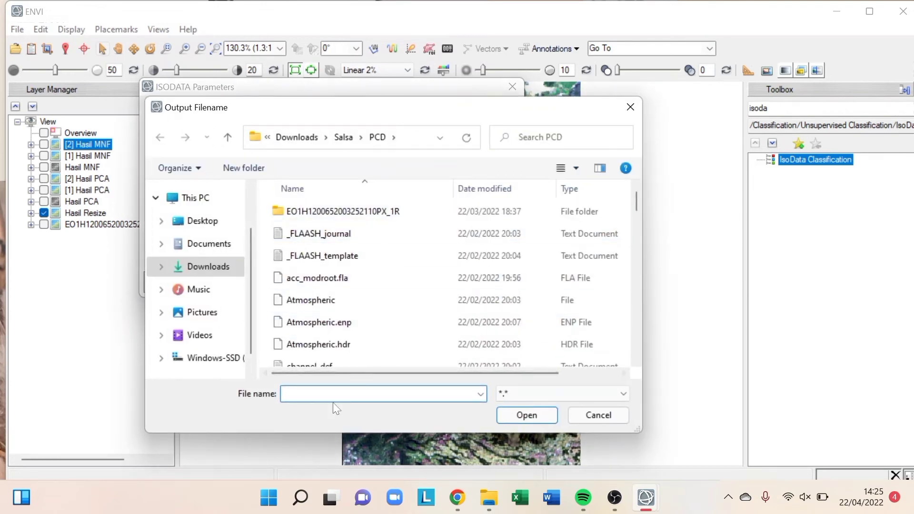
{"action": "left_click", "coordinate": [343, 137]}
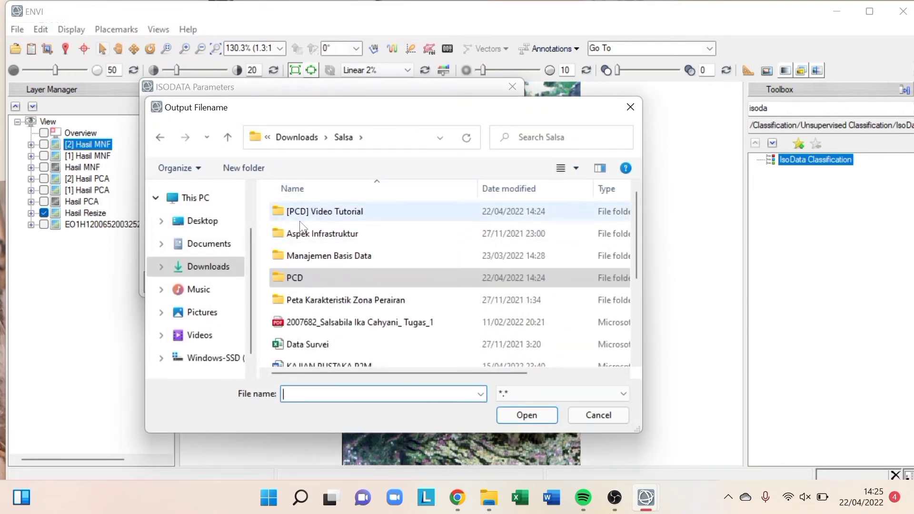
{"action": "double_click", "coordinate": [338, 214]}
{"action": "left_click", "coordinate": [341, 391]}
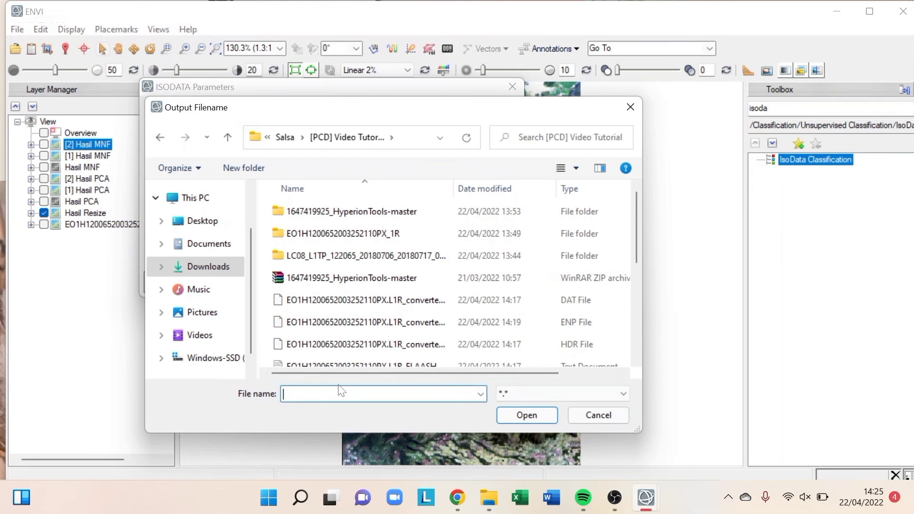
{"action": "key", "text": "Caps_Lock"}
{"action": "type", "text": "Is"}
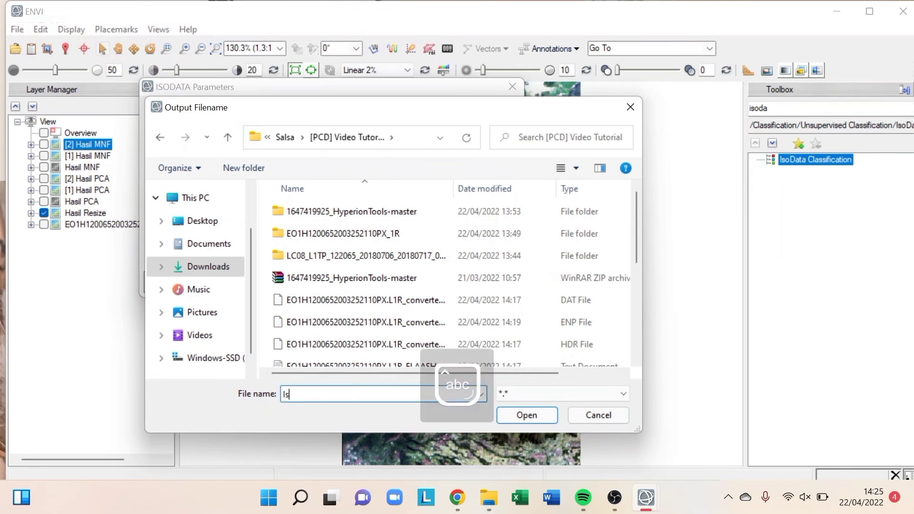
{"action": "key", "text": "Caps_Lock"}
{"action": "type", "text": "sodata"}
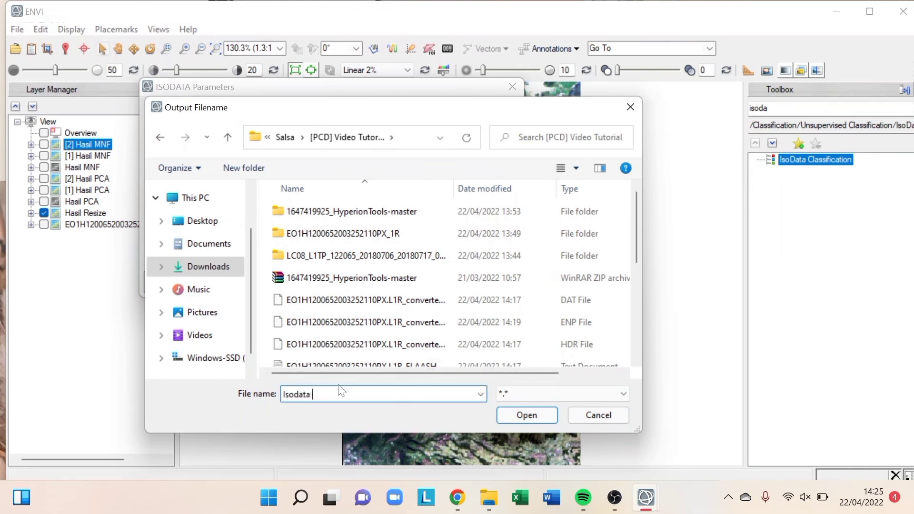
{"action": "key", "text": "Caps_Lock"}
{"action": "type", "text": "PCA"}
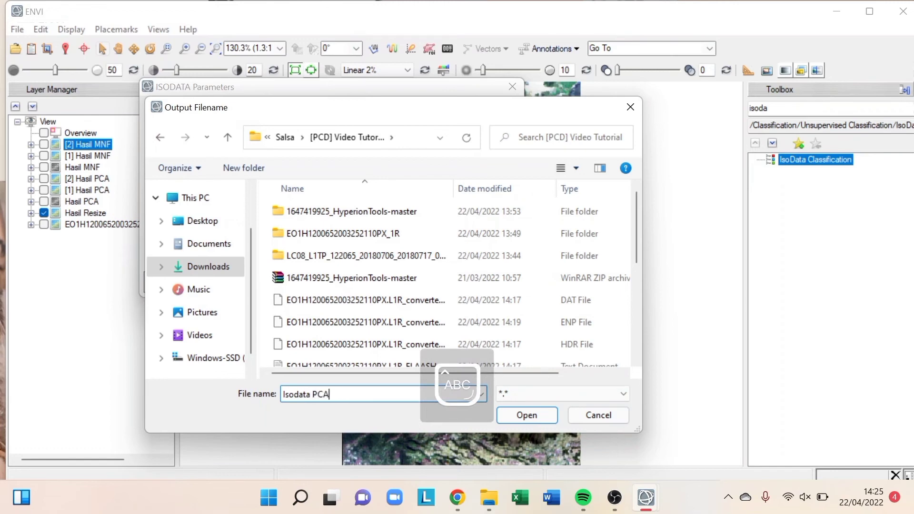
{"action": "key", "text": "Caps_Lock"}
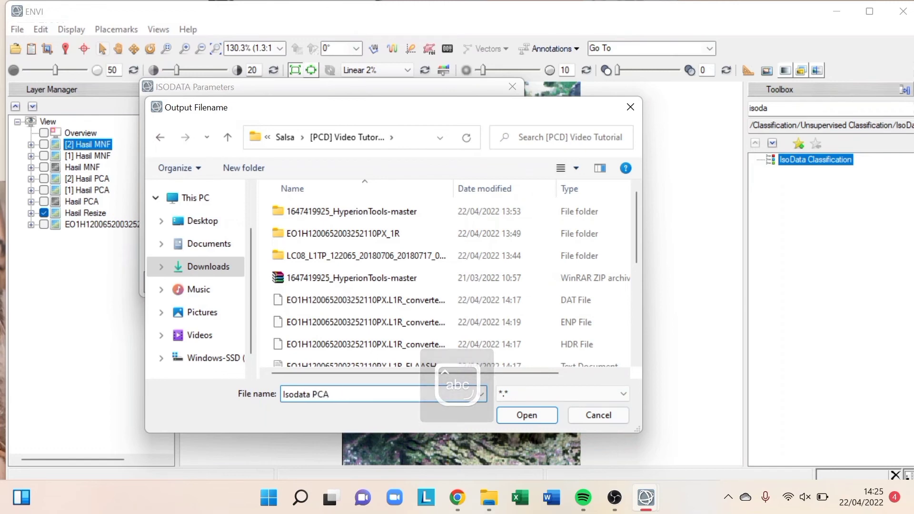
{"action": "left_click", "coordinate": [538, 418]}
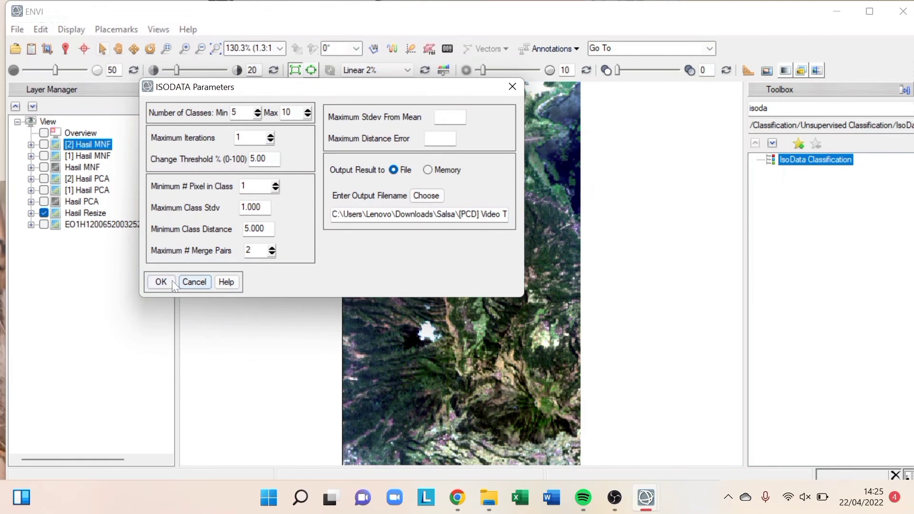
{"action": "left_click", "coordinate": [157, 287]}
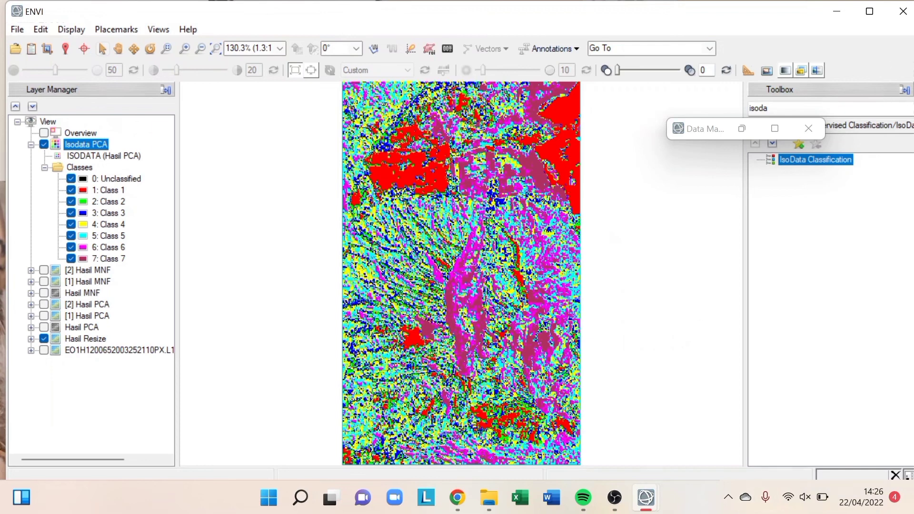
{"action": "left_click", "coordinate": [819, 135]}
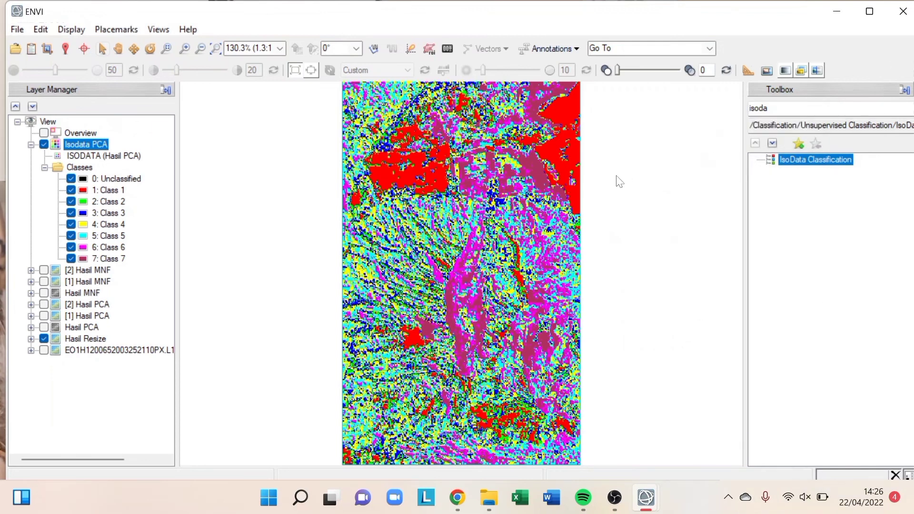